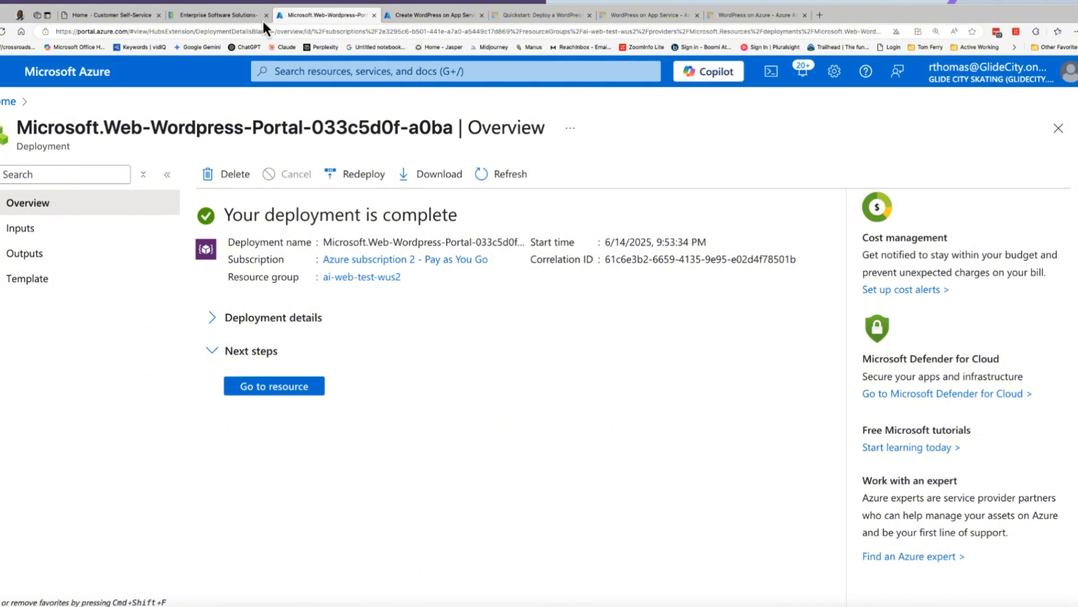
# - Look over the client logos and product listings on the Enterprise Software Solutions website, returning to the Azure deployment overview
pyautogui.click(259, 17)
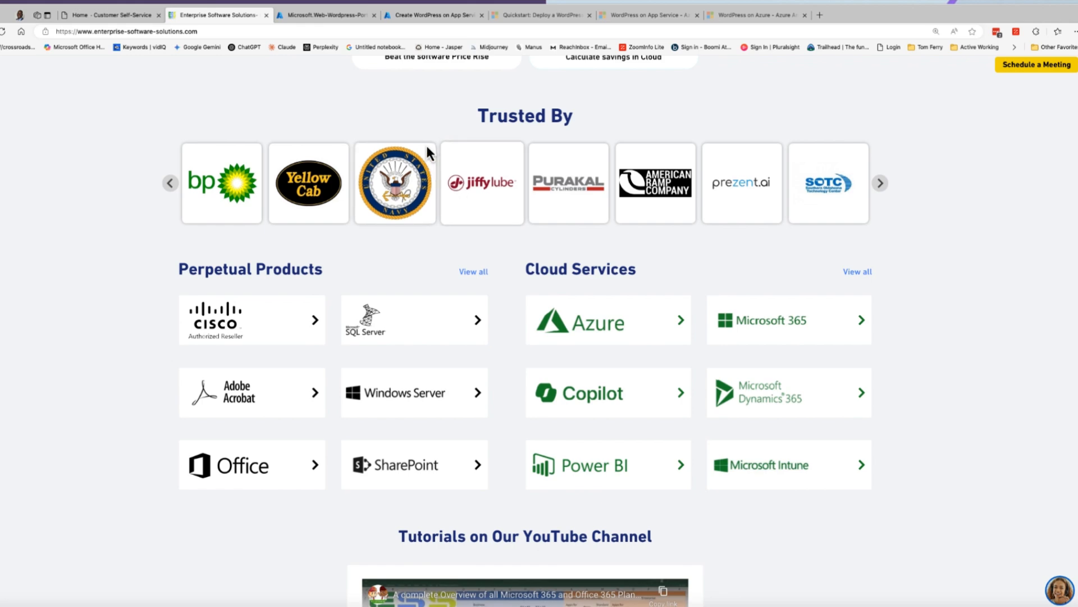
pyautogui.click(346, 19)
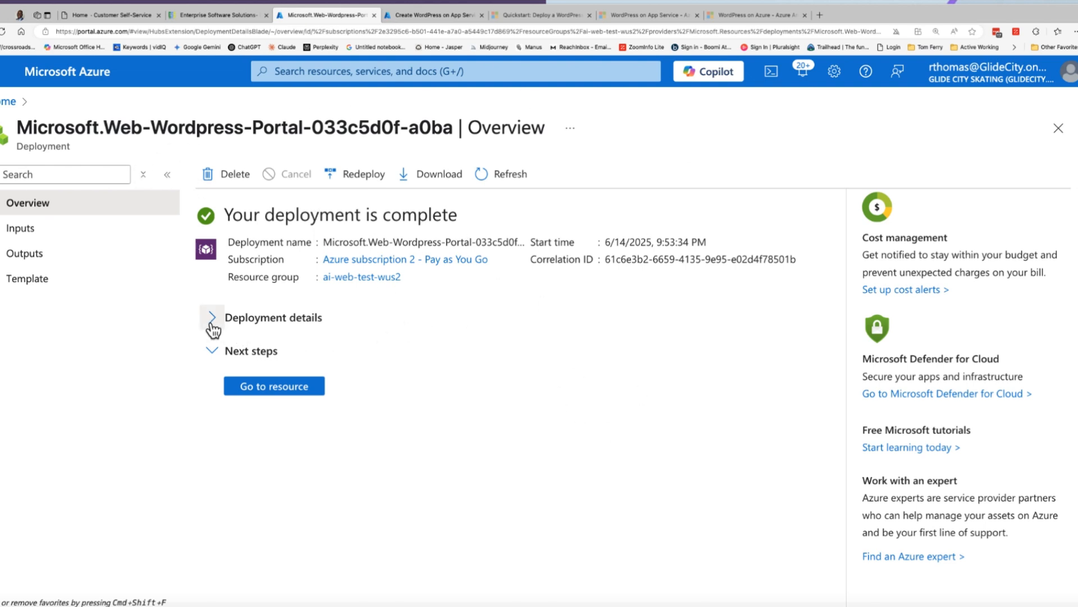
# - Expand the deployment details and review the resources created by the WordPress deployment, along with their types and statuses
pyautogui.click(213, 317)
pyautogui.scroll(-3, 385, 360)
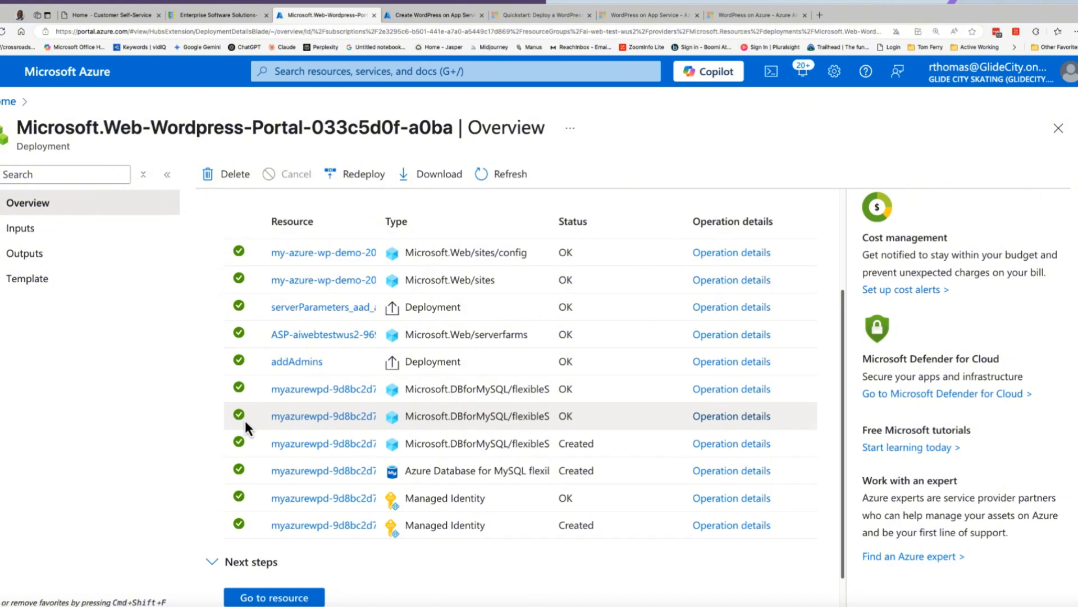
pyautogui.scroll(-1, 394, 460)
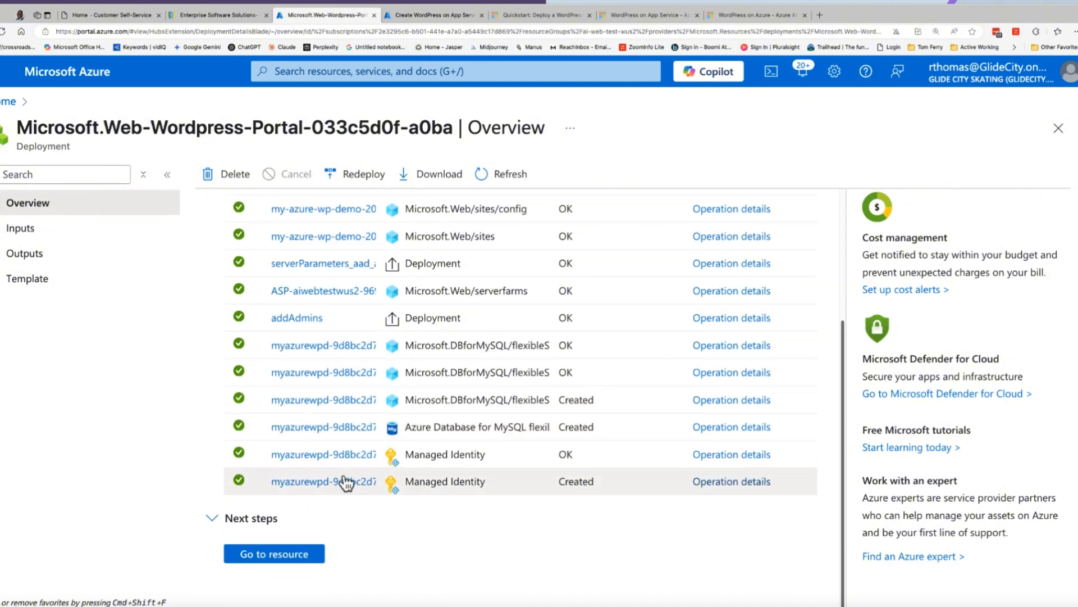
# - Go to the deployed my-azure-wp-demo-2025 web app and review its essentials, domain, hosting and networking properties
pyautogui.click(288, 562)
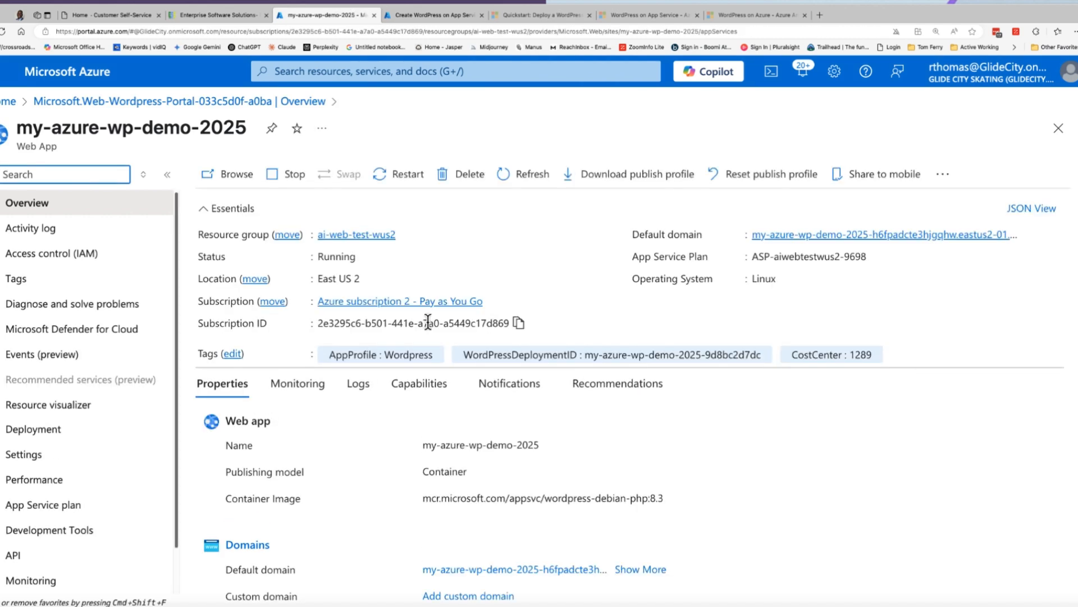
pyautogui.scroll(-2, 392, 385)
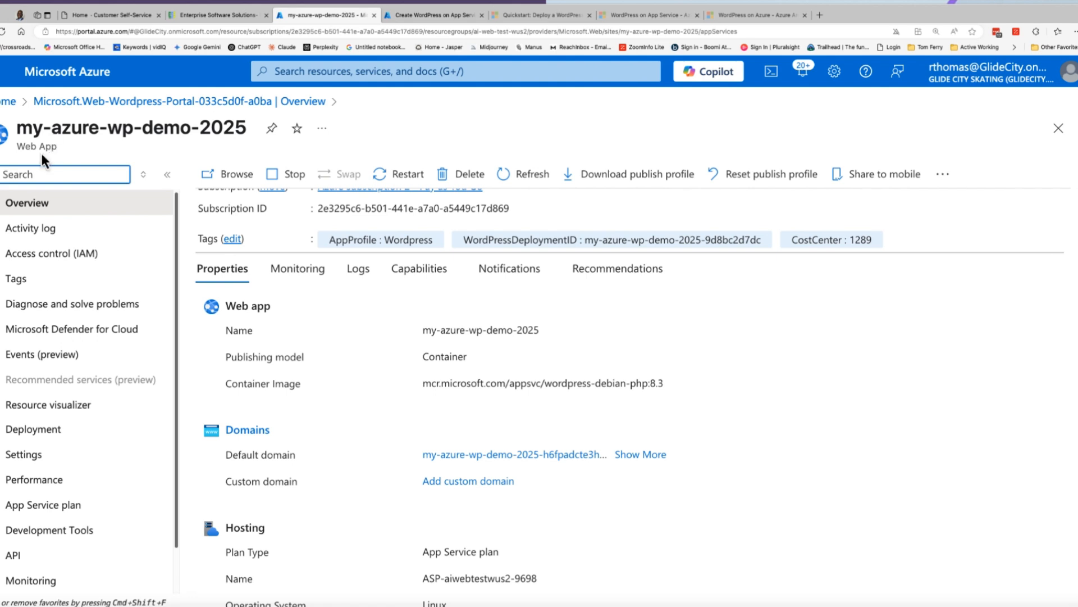
pyautogui.scroll(-1, 427, 389)
pyautogui.scroll(2, 427, 389)
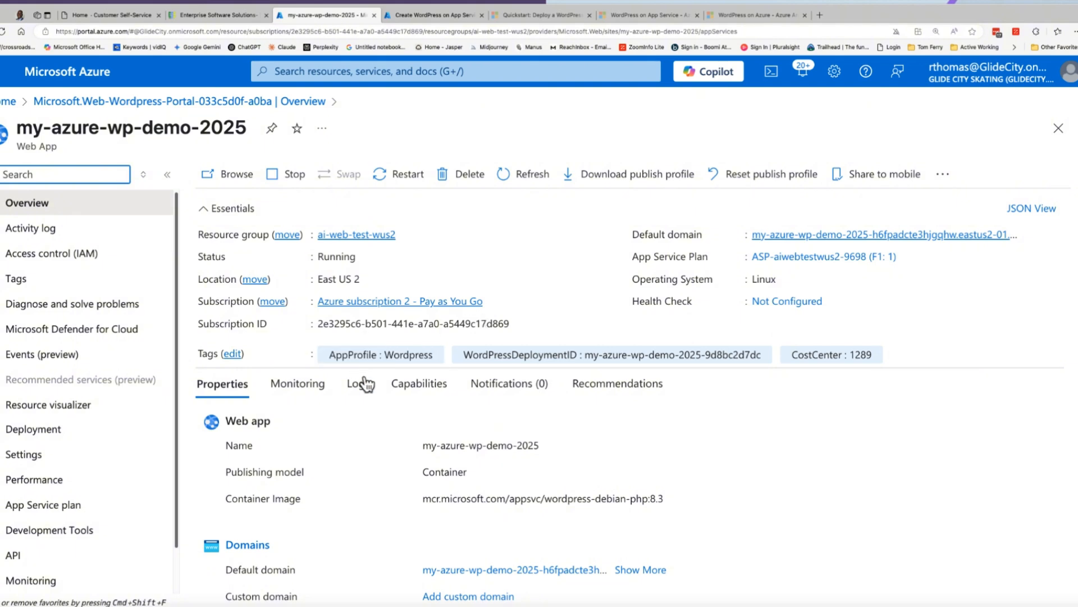
pyautogui.scroll(-1, 112, 365)
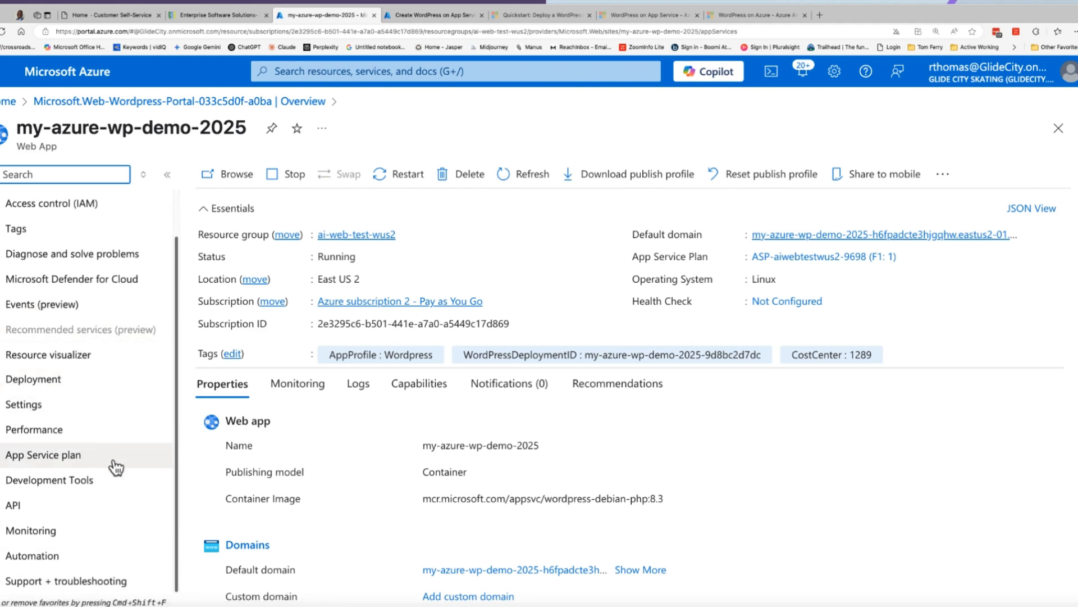
pyautogui.scroll(-4, 403, 433)
pyautogui.scroll(-4, 386, 430)
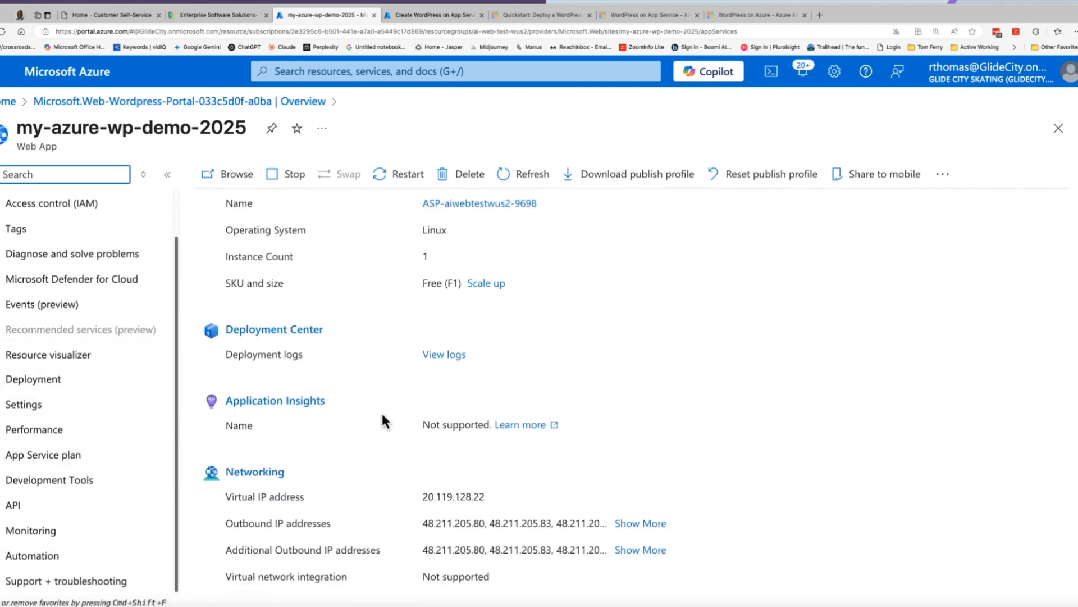
pyautogui.scroll(2, 381, 419)
pyautogui.scroll(4, 428, 404)
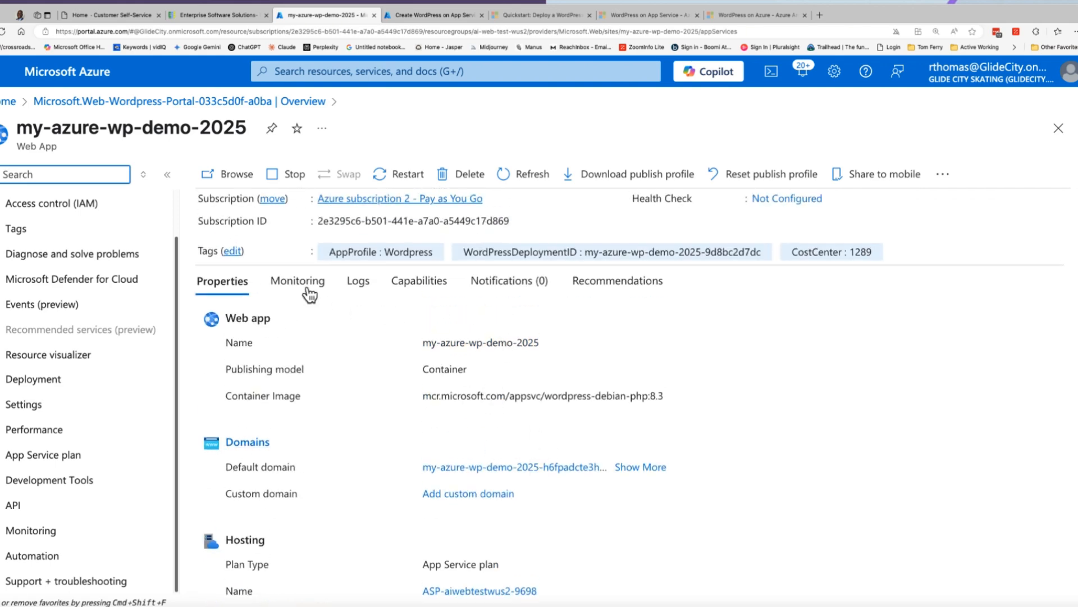
# - Examine the web app's key metrics, Azure Monitor configuration and the available monitoring tools such as alerts, metrics and logs
pyautogui.click(309, 288)
pyautogui.scroll(-10, 488, 450)
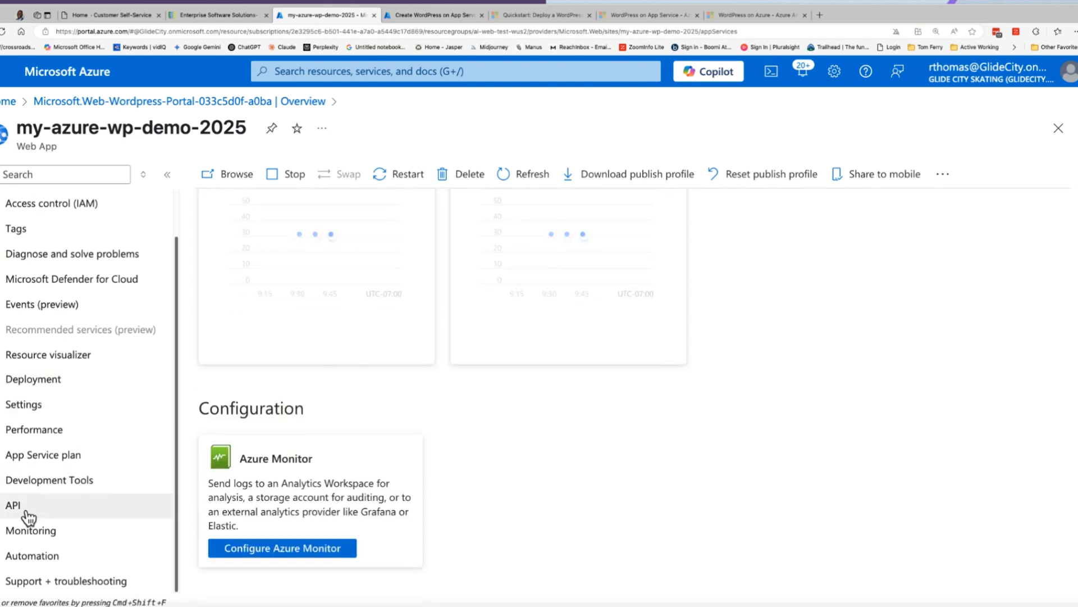
pyautogui.click(25, 530)
pyautogui.scroll(-4, 58, 490)
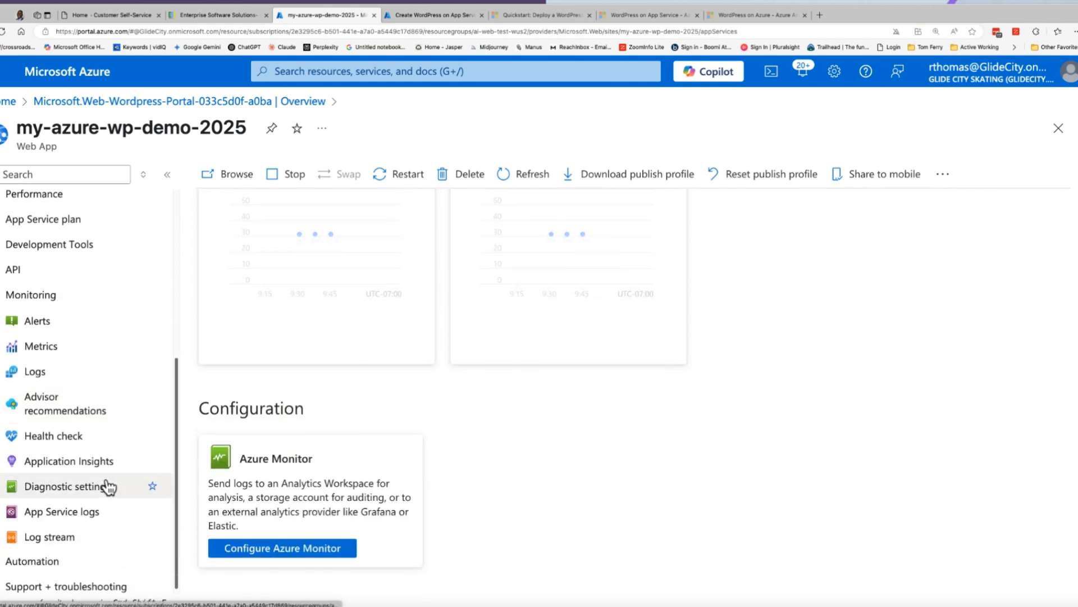
pyautogui.scroll(5, 96, 438)
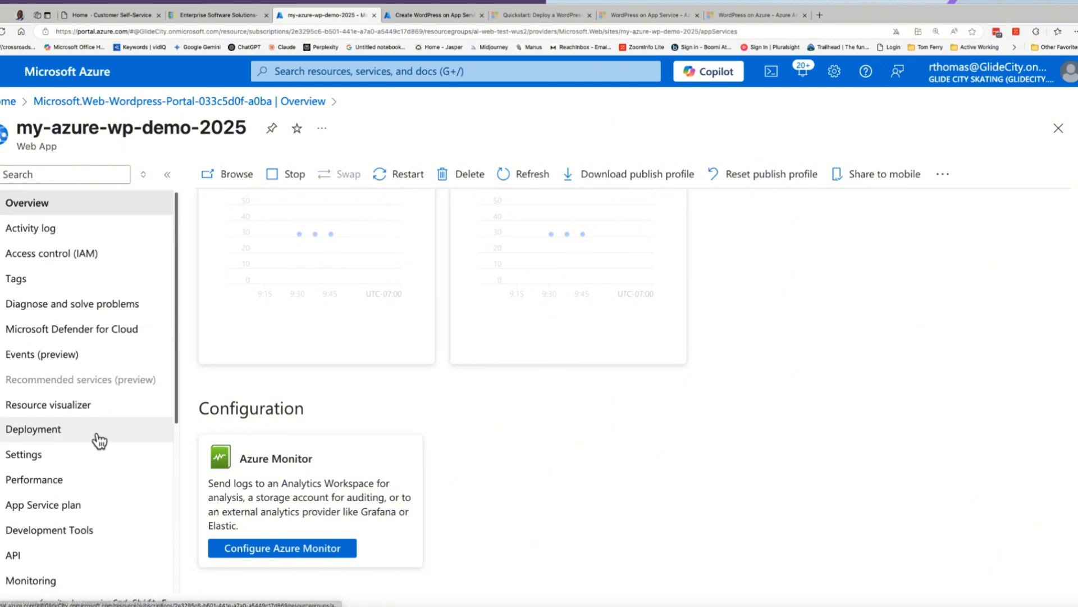
pyautogui.scroll(-1, 107, 444)
pyautogui.scroll(-1, 85, 444)
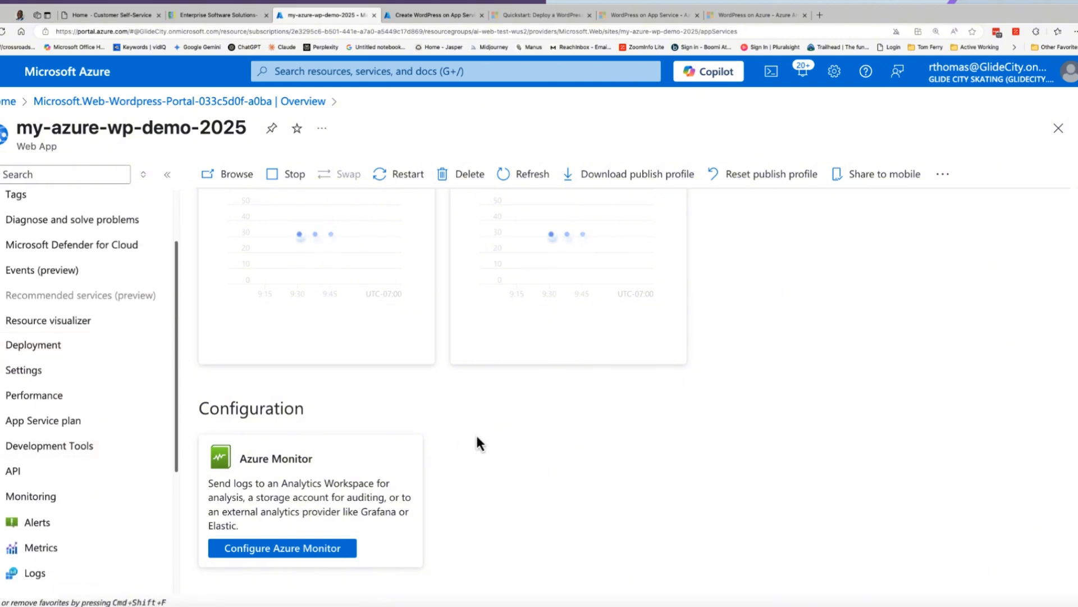
pyautogui.scroll(10, 457, 433)
pyautogui.scroll(2, 456, 434)
pyautogui.scroll(2, 123, 303)
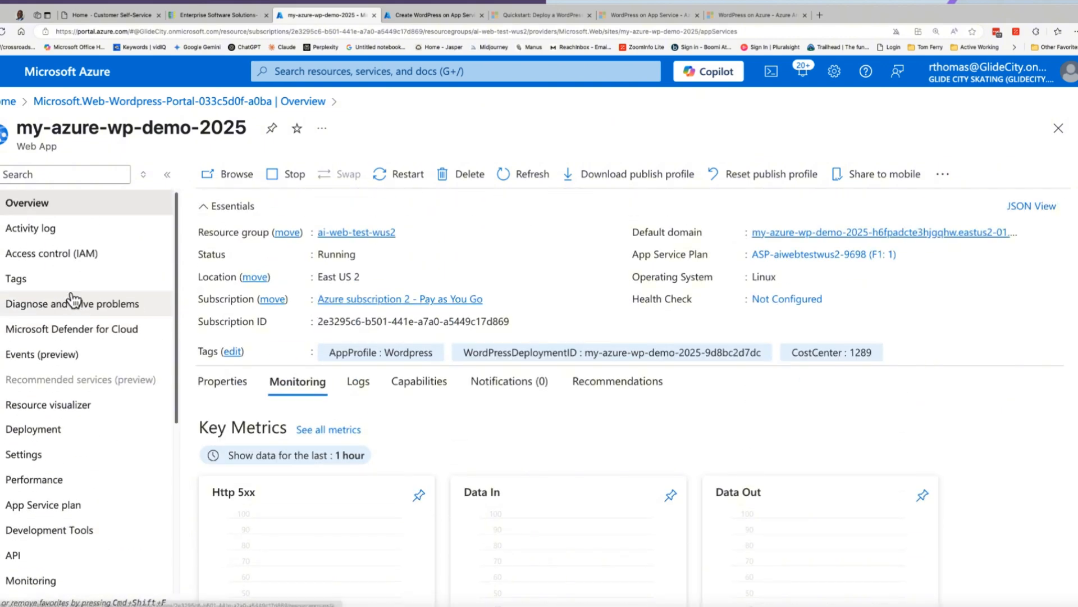
pyautogui.scroll(-10, 484, 429)
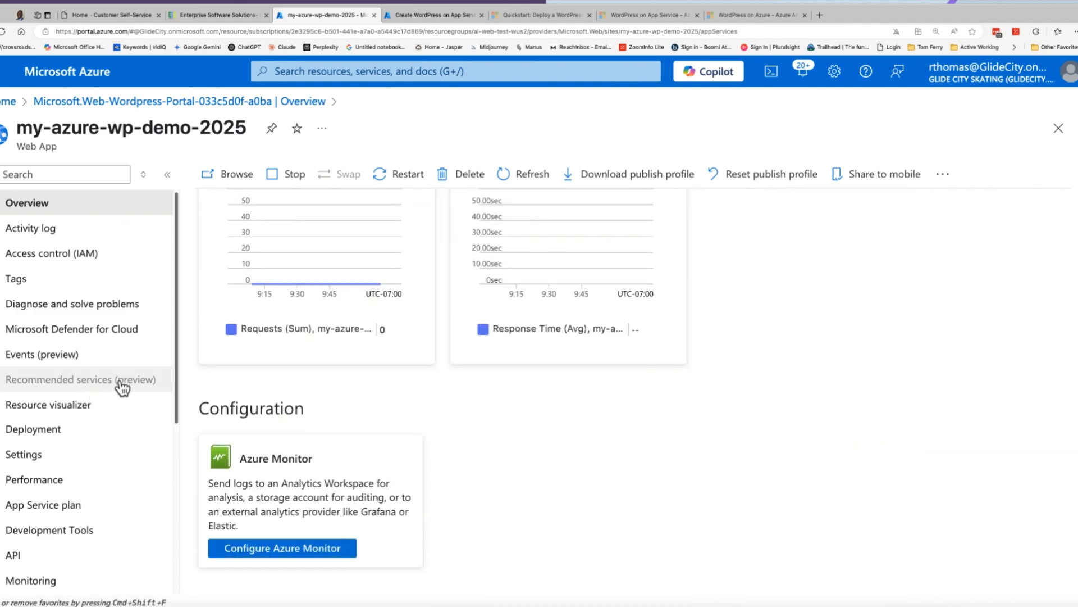
pyautogui.scroll(10, 556, 449)
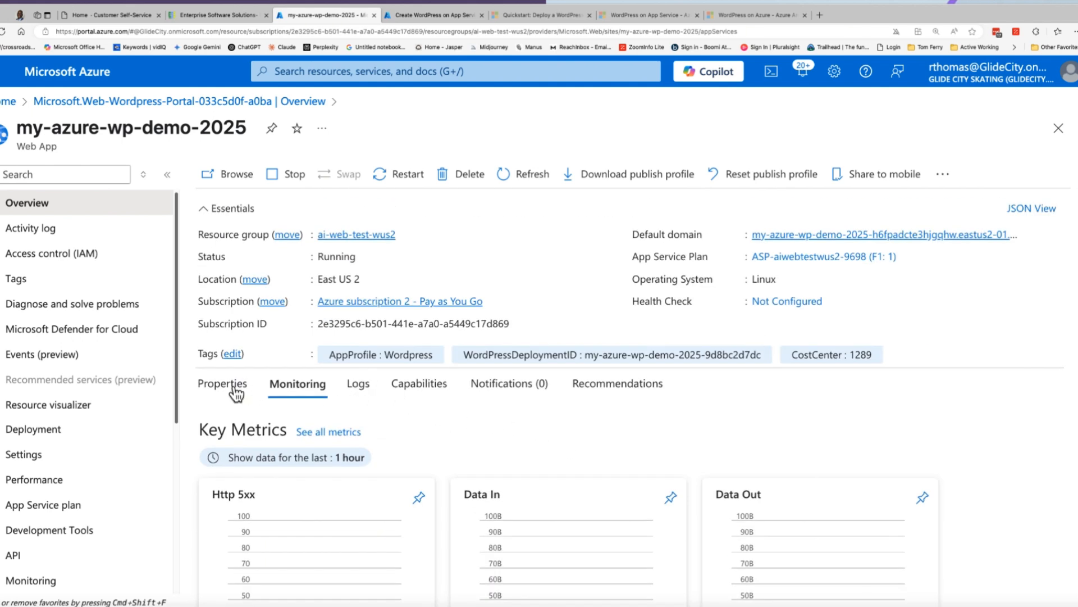
# - Review the web app's properties and its App Service plan details, returning to the web app overview
pyautogui.click(236, 388)
pyautogui.click(312, 396)
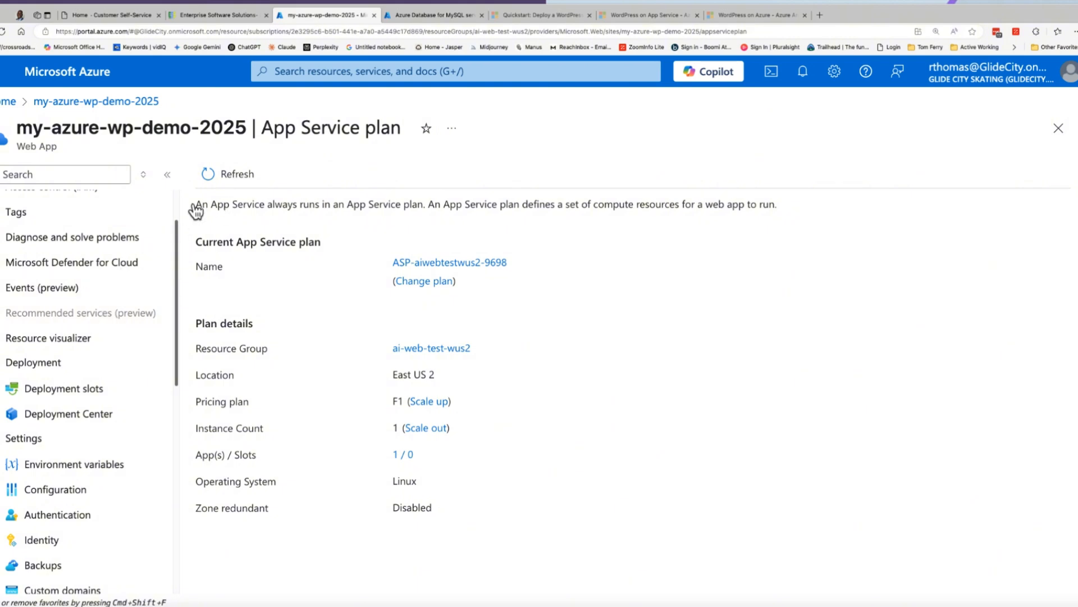
pyautogui.scroll(3, 101, 236)
pyautogui.click(59, 216)
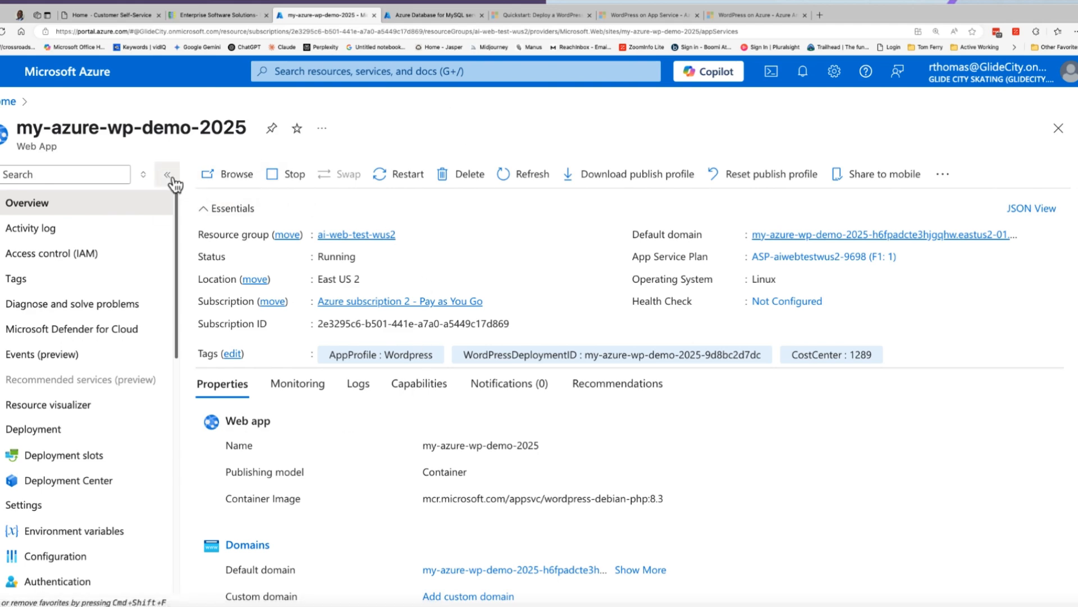
# - Check the WordPress database in the Azure Database for MySQL servers list, widening the Resource type column to read it
pyautogui.click(438, 14)
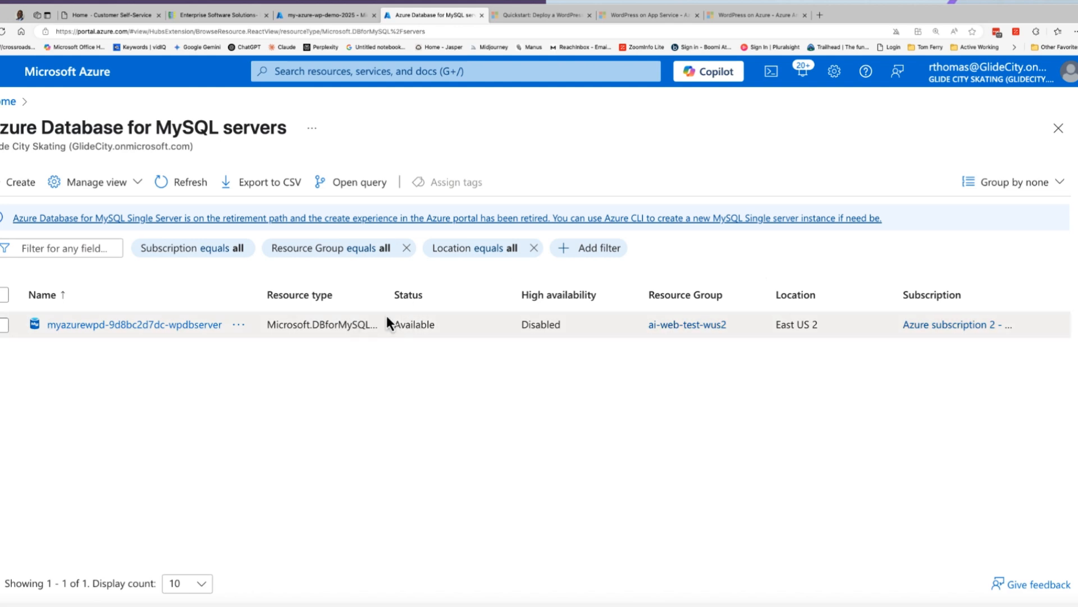
pyautogui.moveTo(385, 289); pyautogui.dragTo(426, 288)
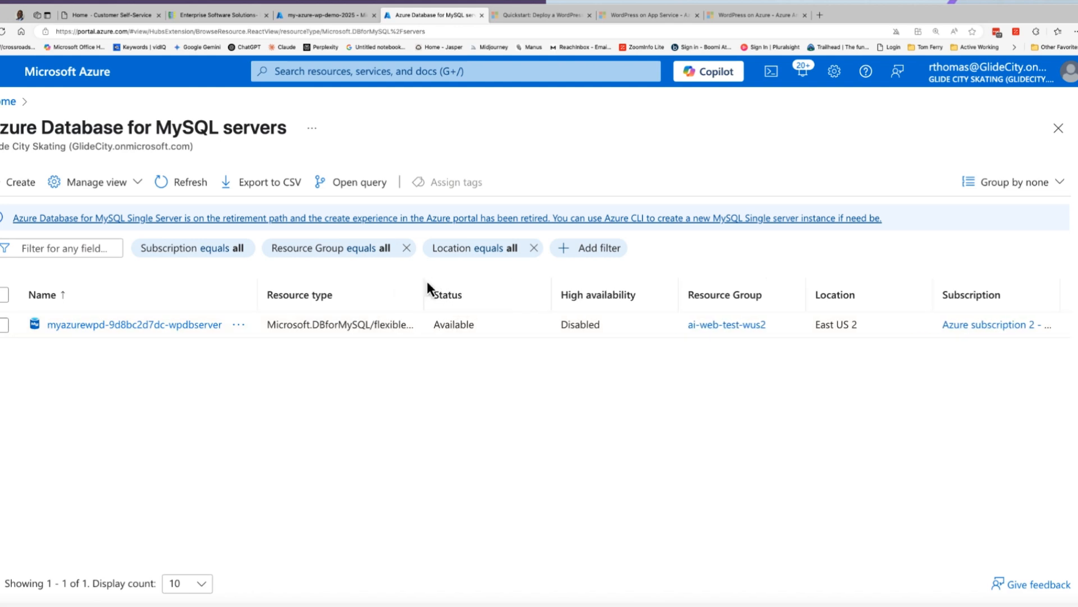
pyautogui.click(321, 16)
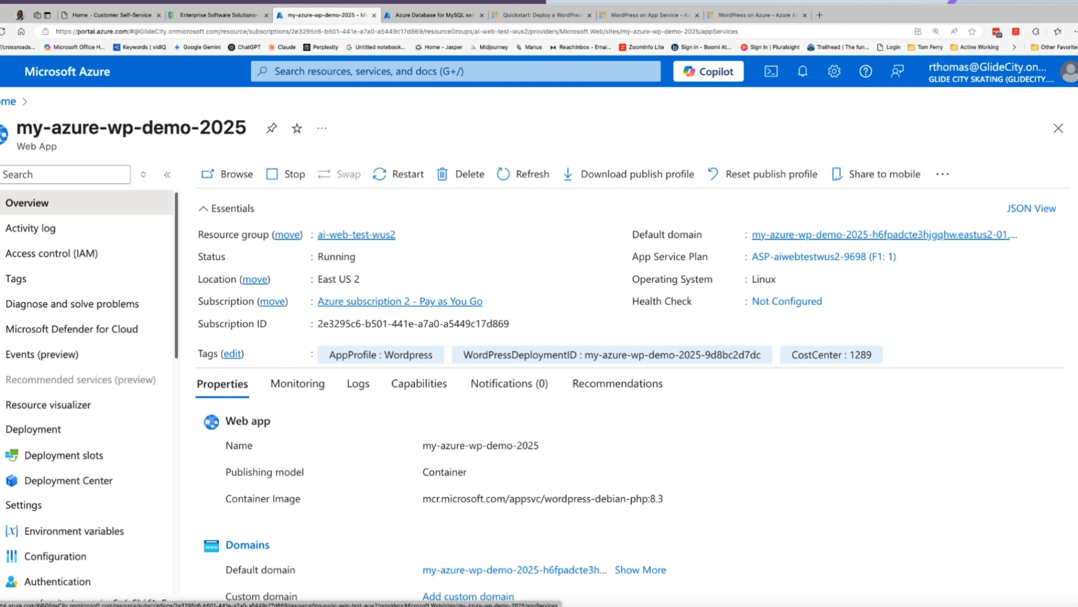
pyautogui.click(924, 0)
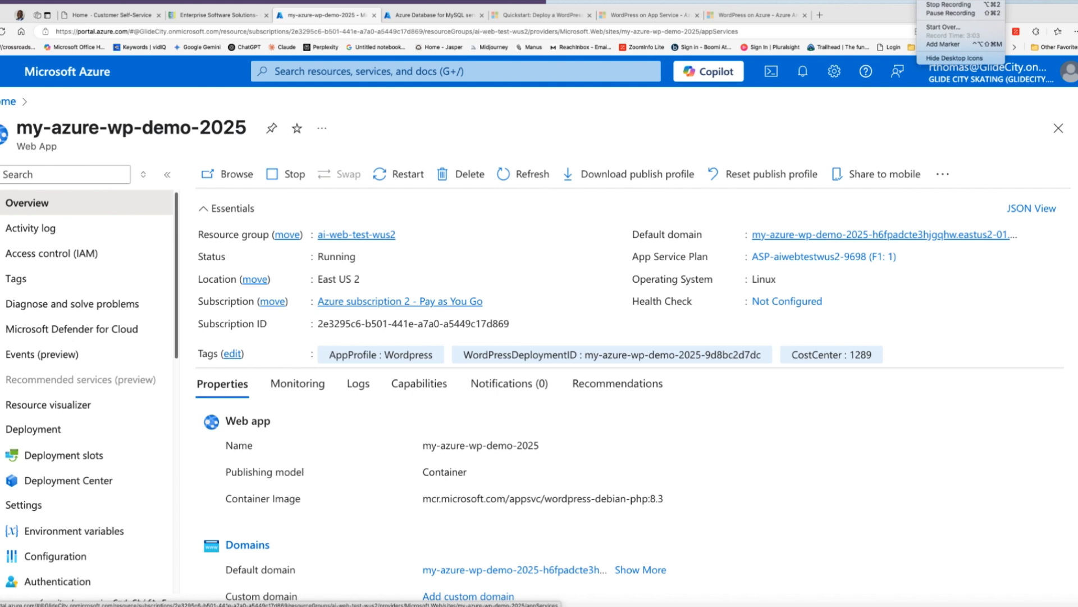
pyautogui.click(948, 5)
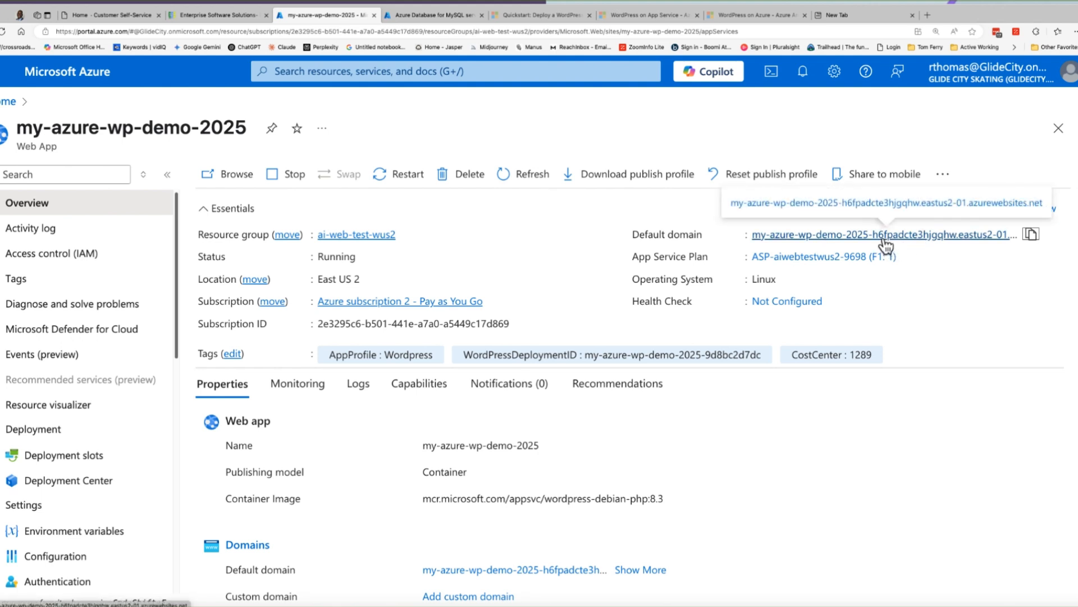
# - Load the web app's default domain, my-azure-wp-demo-2025-h6fpadcte3hjgqhw.eastus2-01.azurewebsites.net, in the new browser tab
pyautogui.click(840, 16)
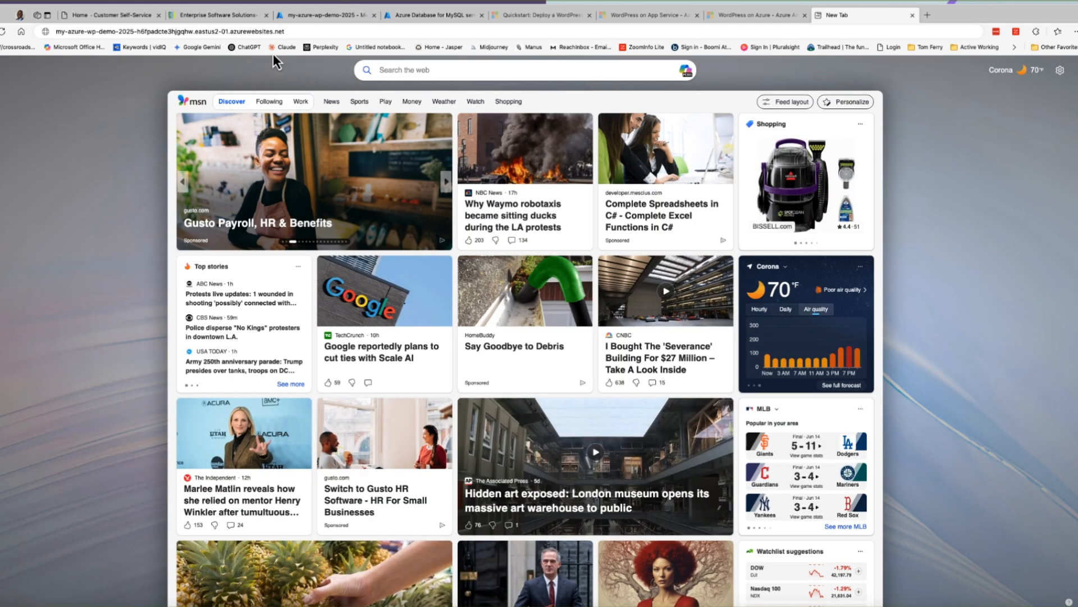
pyautogui.click(306, 31)
pyautogui.click(307, 31)
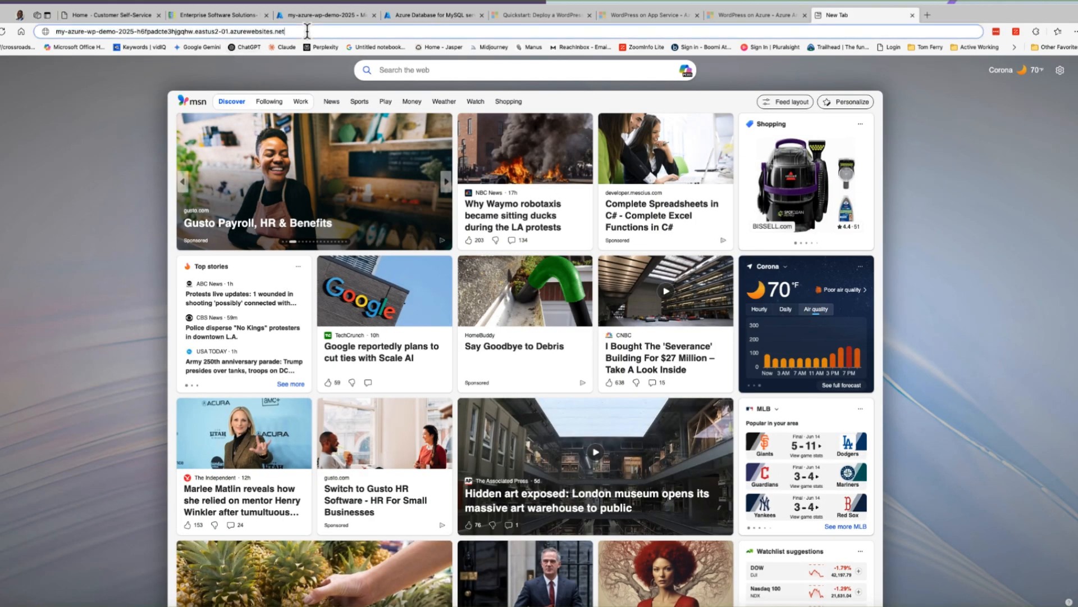
pyautogui.press('Return')
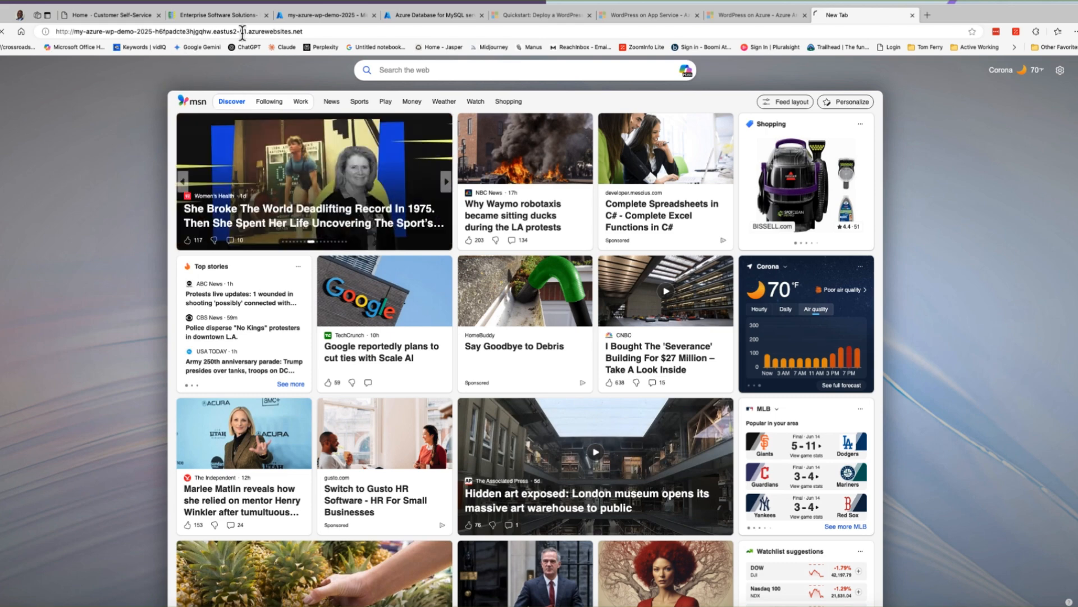
pyautogui.click(324, 16)
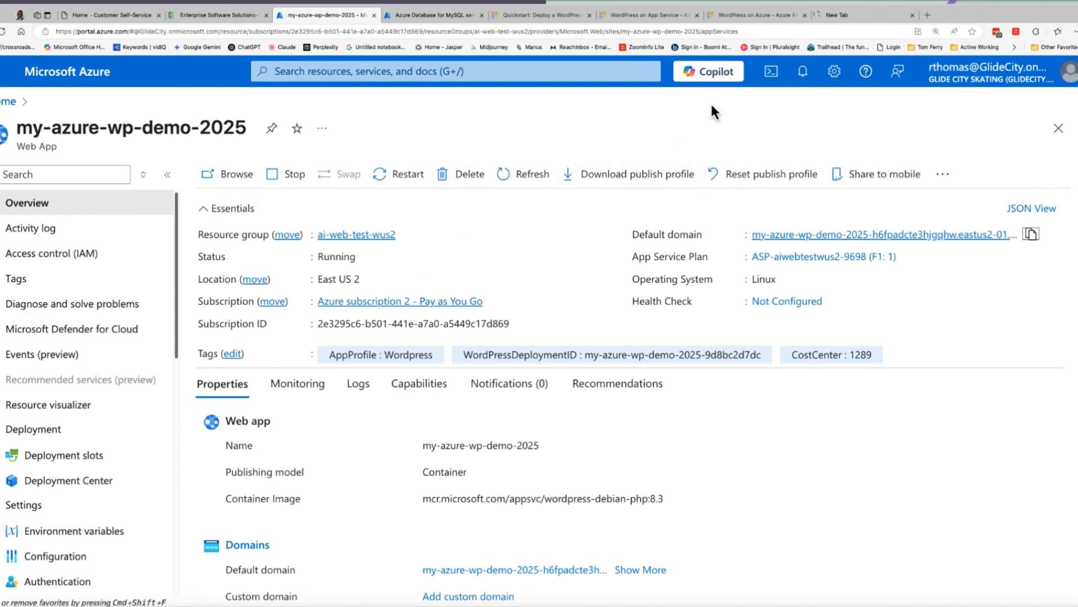
pyautogui.click(846, 17)
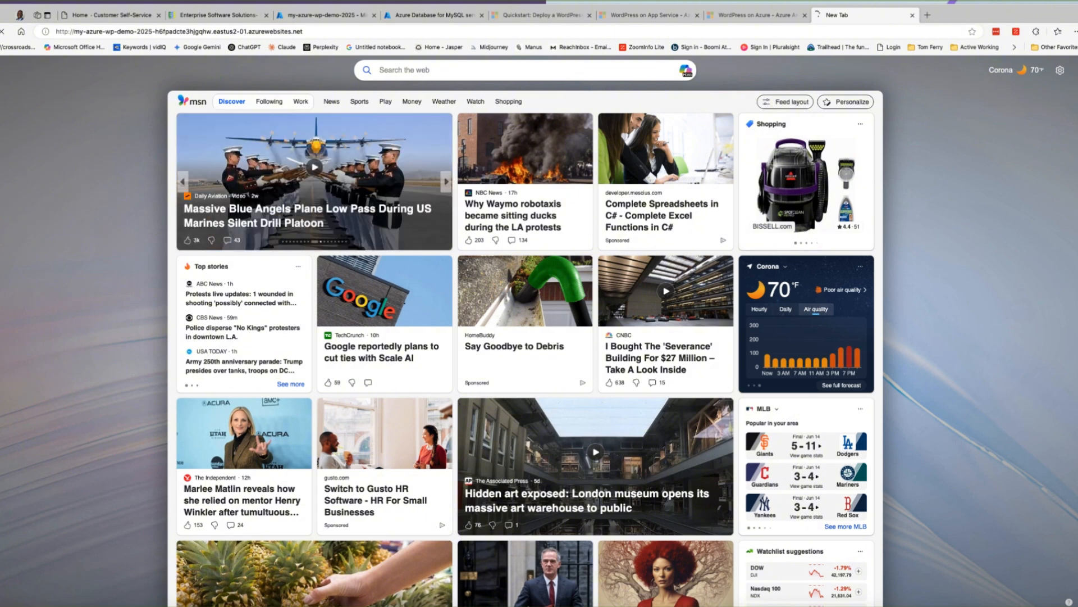
pyautogui.click(924, 1)
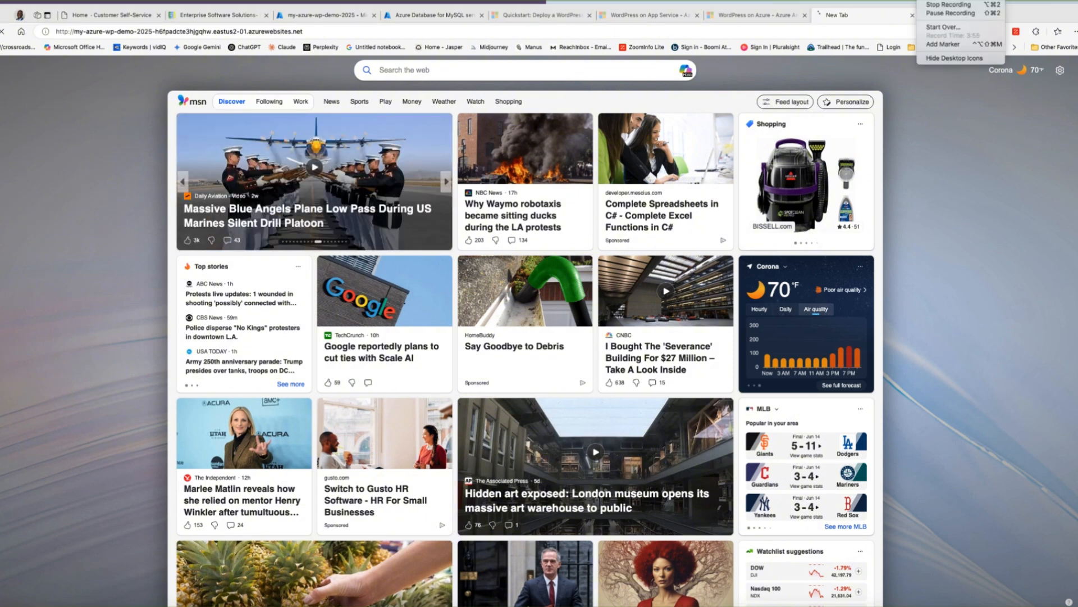
pyautogui.click(950, 13)
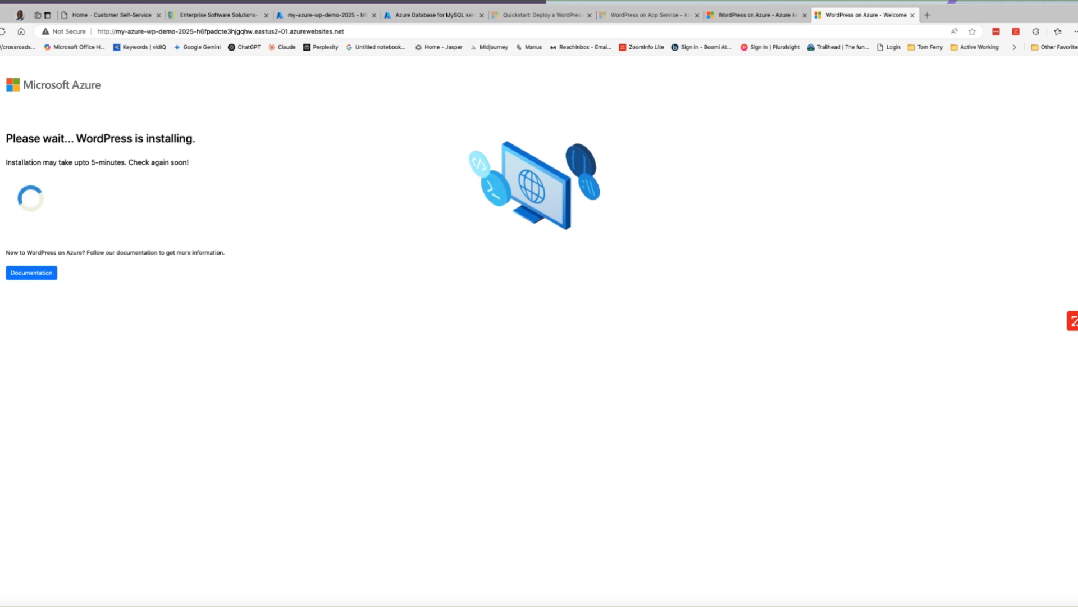
pyautogui.click(922, 1)
pyautogui.click(951, 13)
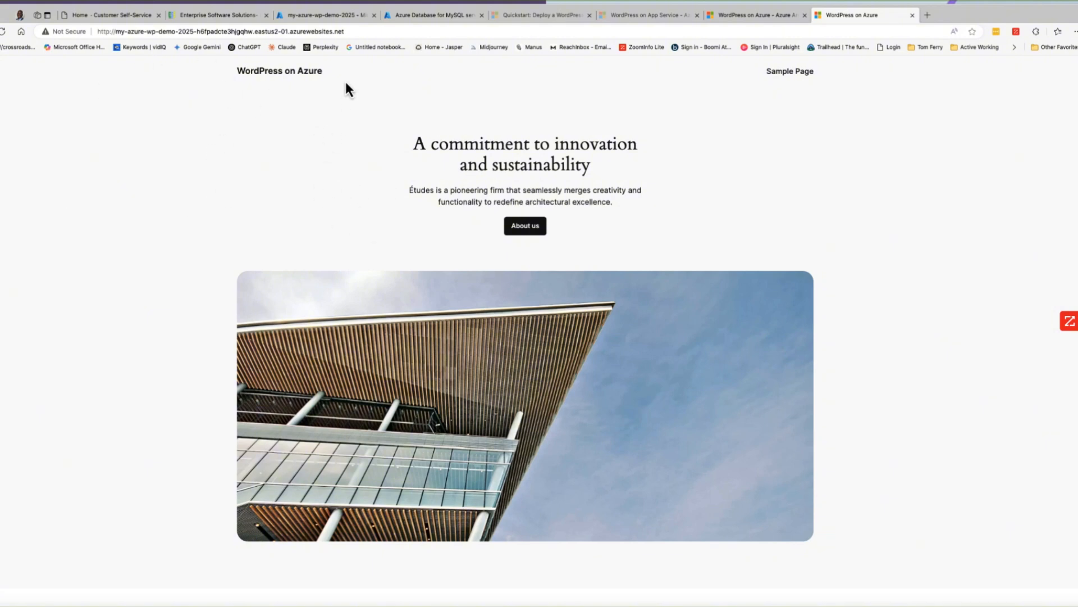
# - Open the WordPress admin login page by appending /wp-admin to the site's address
pyautogui.click(356, 32)
pyautogui.click(358, 32)
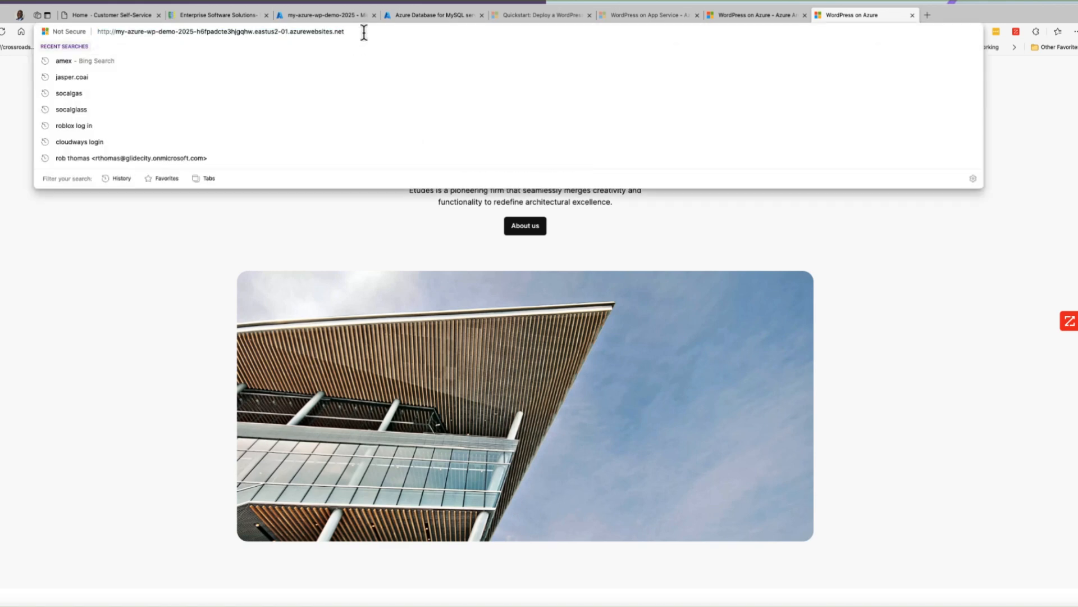
pyautogui.write('/')
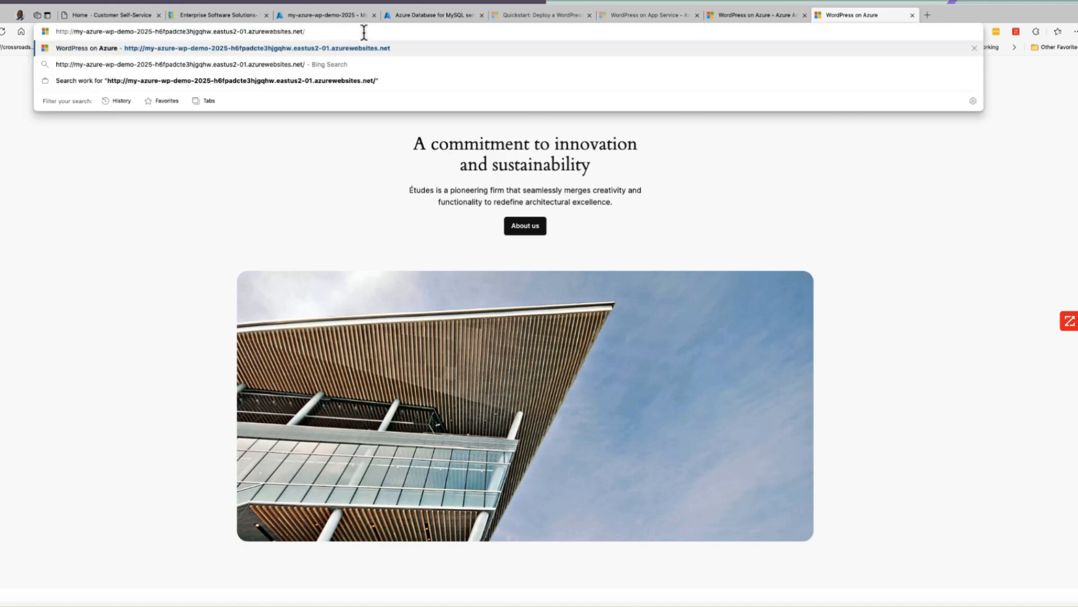
pyautogui.write('wp-admin')
pyautogui.press('Return')
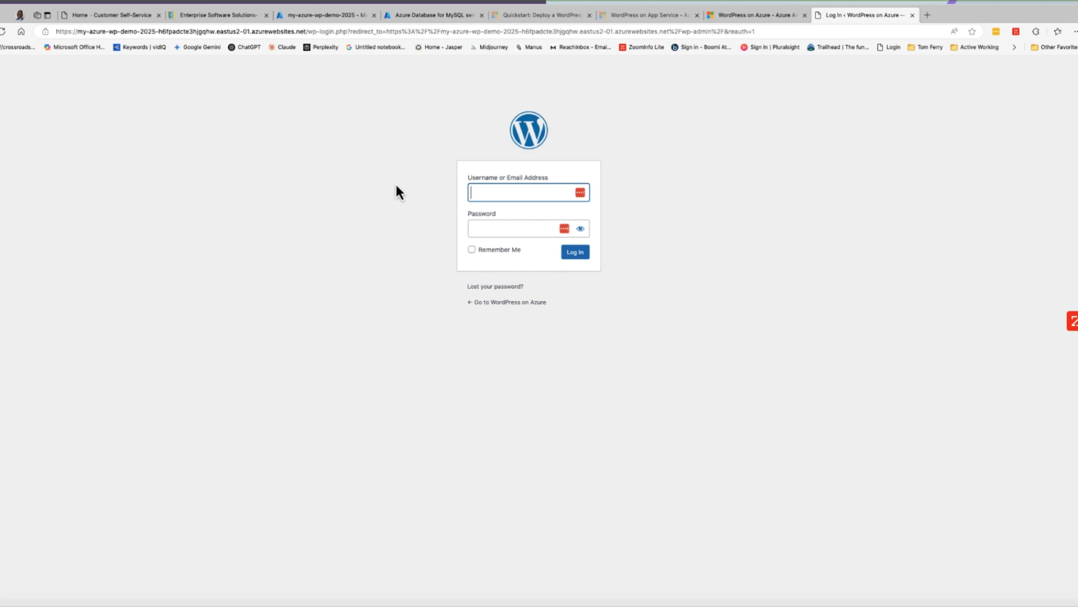
# - Log in to the WordPress admin with the administrator's username and password, dismissing the offer to save the password
pyautogui.write('rthomas')
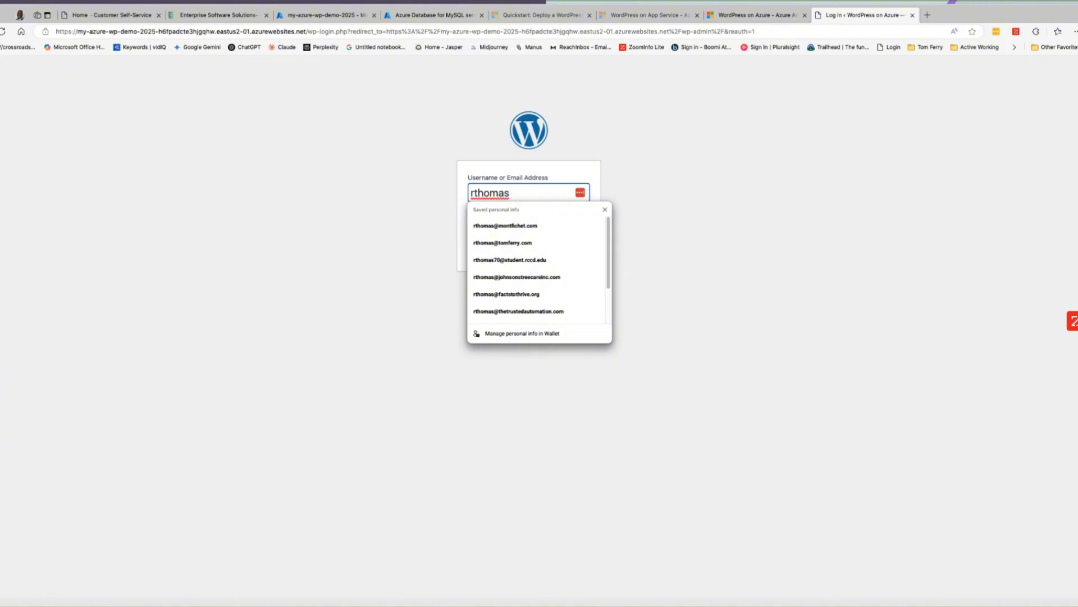
pyautogui.click(385, 195)
pyautogui.click(509, 232)
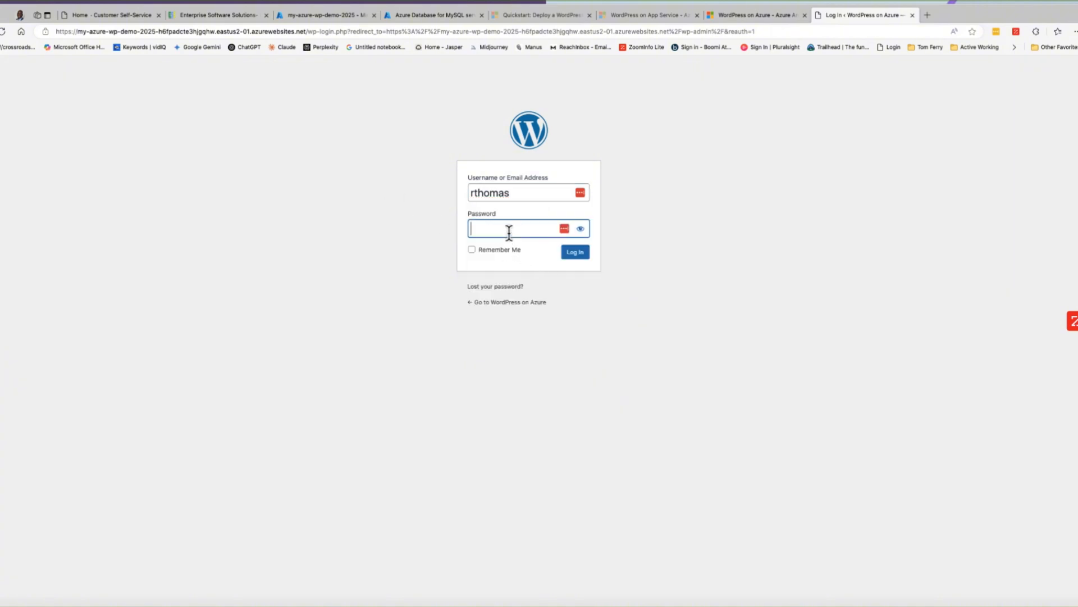
pyautogui.write('•')
pyautogui.click(573, 254)
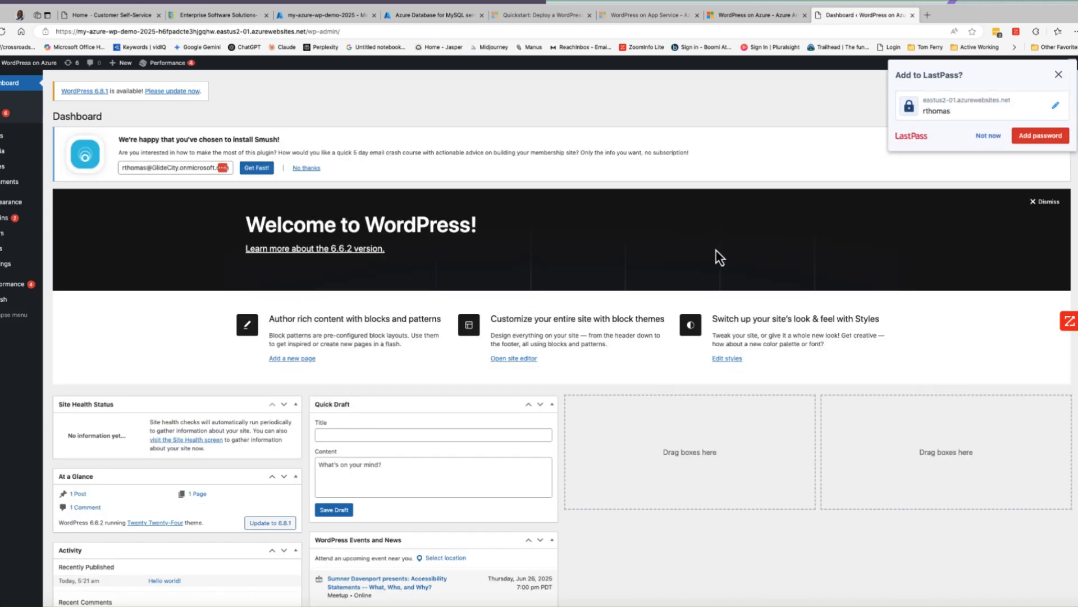
pyautogui.click(1058, 76)
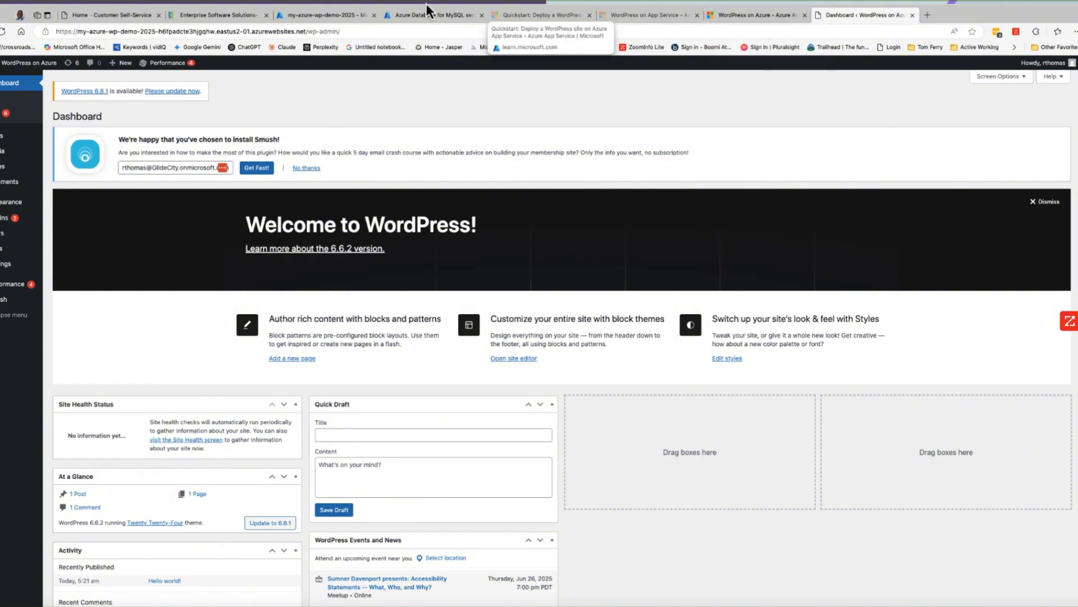
# - Switch to the Azure portal and review the overview properties of the my-azure-wp-demo-2025 web app
pyautogui.click(315, 19)
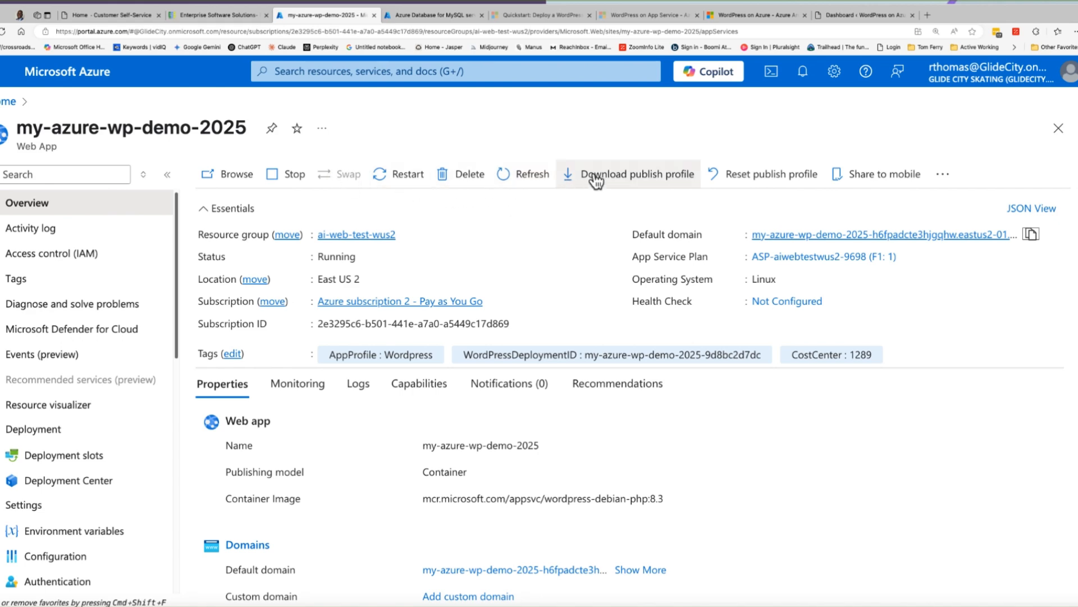
pyautogui.scroll(-3, 495, 247)
pyautogui.scroll(-3, 496, 247)
pyautogui.scroll(4, 500, 214)
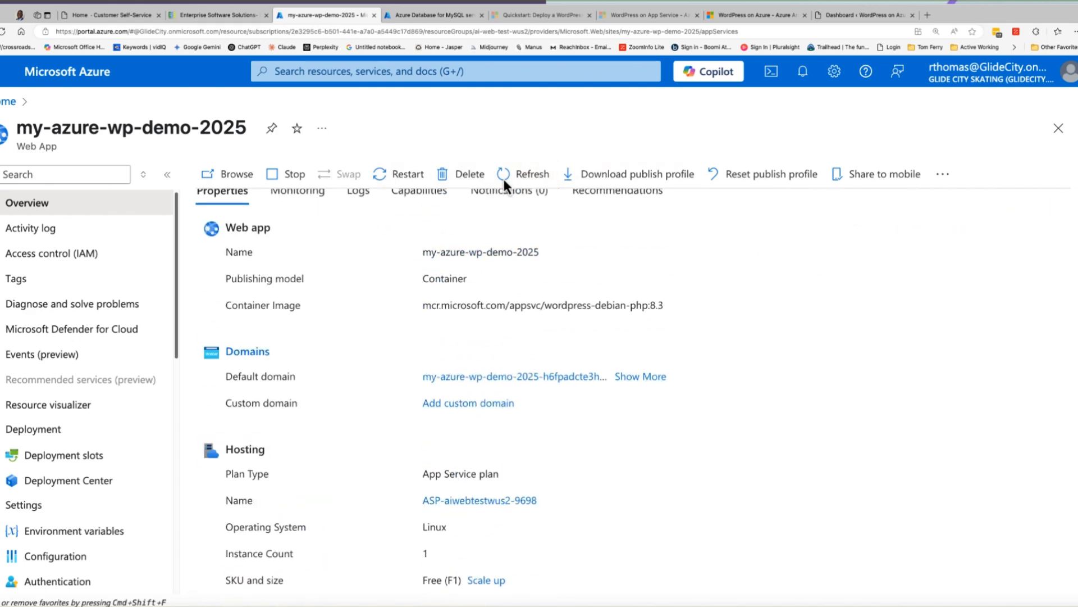
# - Refresh the Azure Database for MySQL servers list and review the overview of the myazurewpd-9d8bc2d7dc-wpdbserver server
pyautogui.click(427, 19)
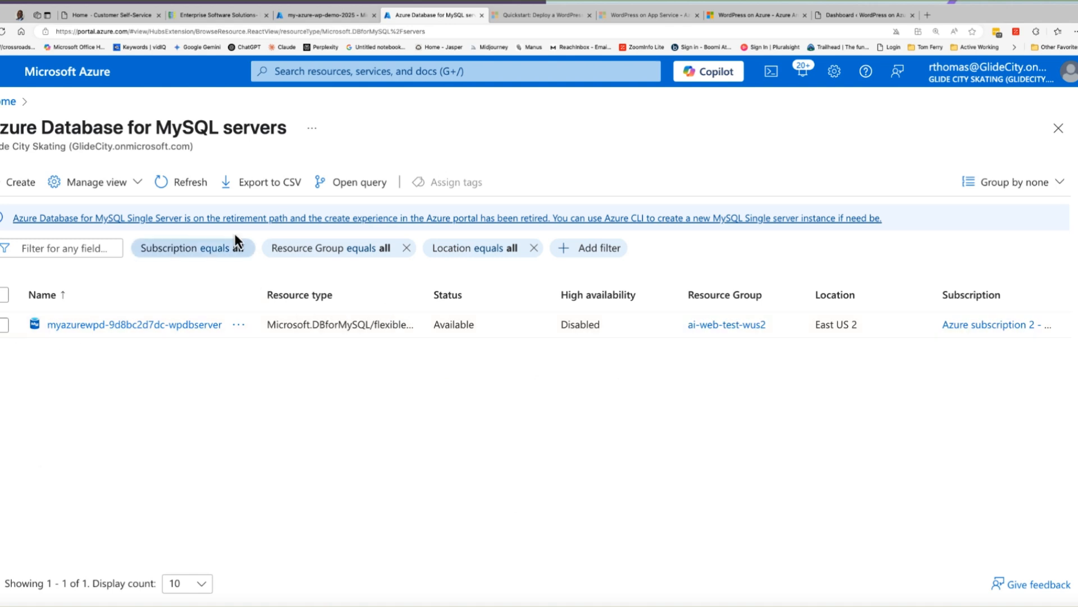
pyautogui.click(177, 191)
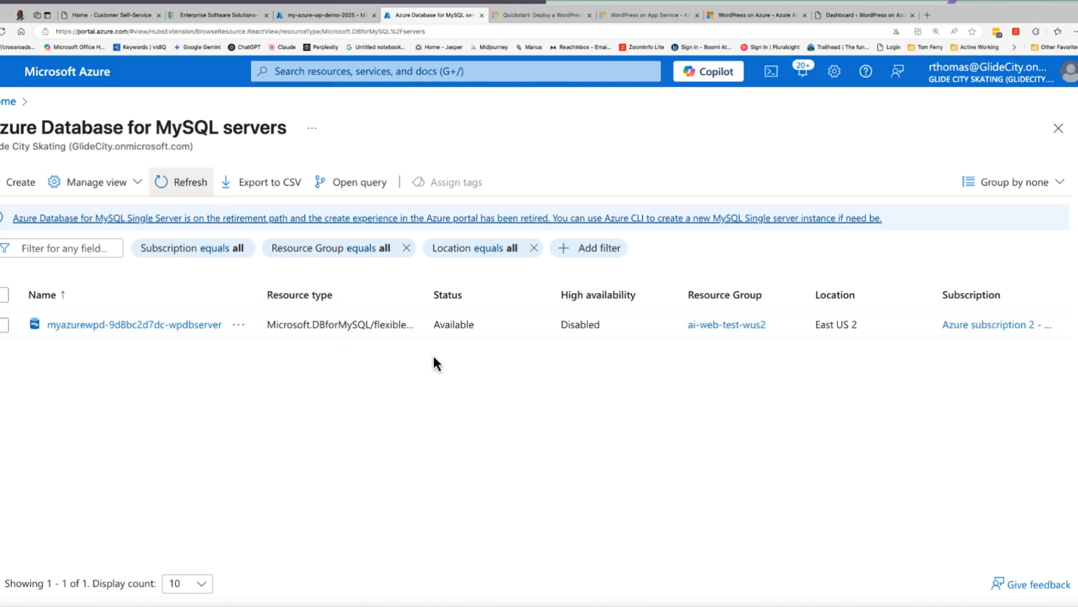
pyautogui.click(156, 331)
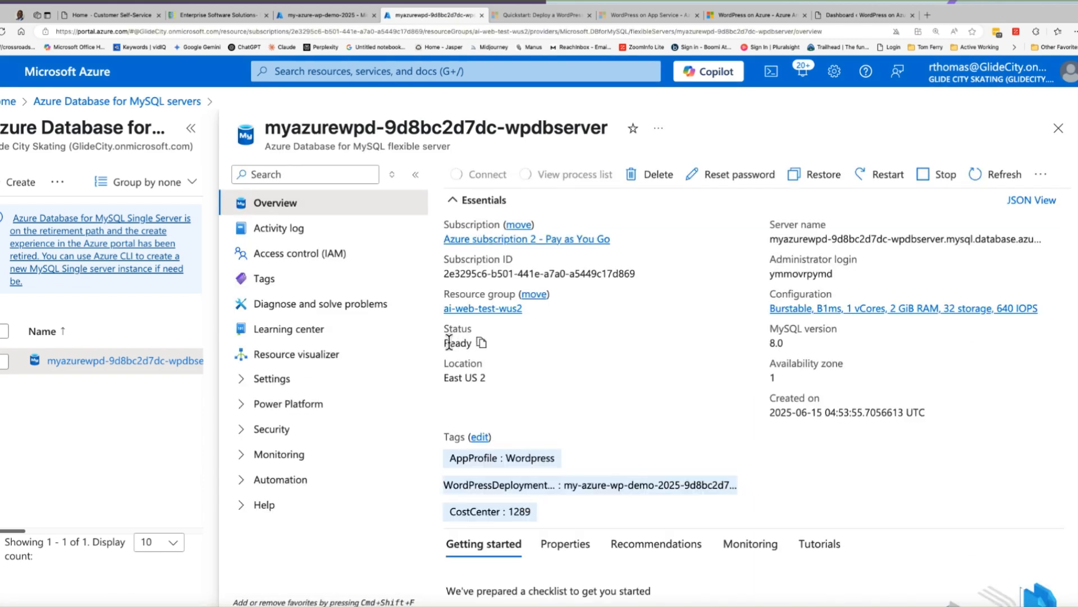
pyautogui.scroll(-4, 629, 426)
pyautogui.scroll(-6, 641, 432)
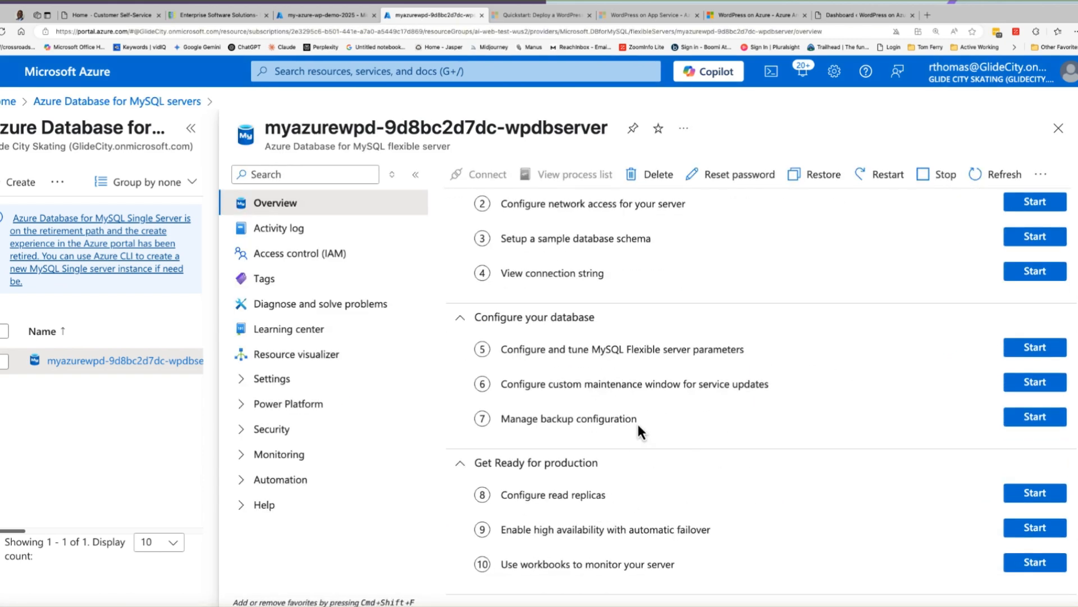
pyautogui.scroll(6, 602, 416)
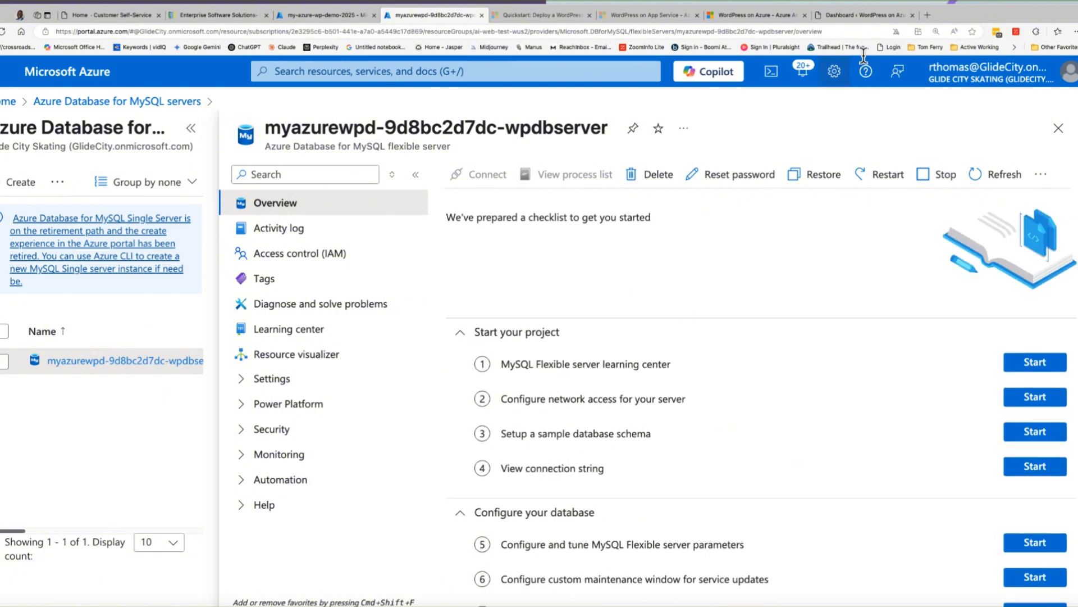
# - Return to the WordPress admin and deactivate the W3 Total Cache plugin in the installed plugins list
pyautogui.click(823, 25)
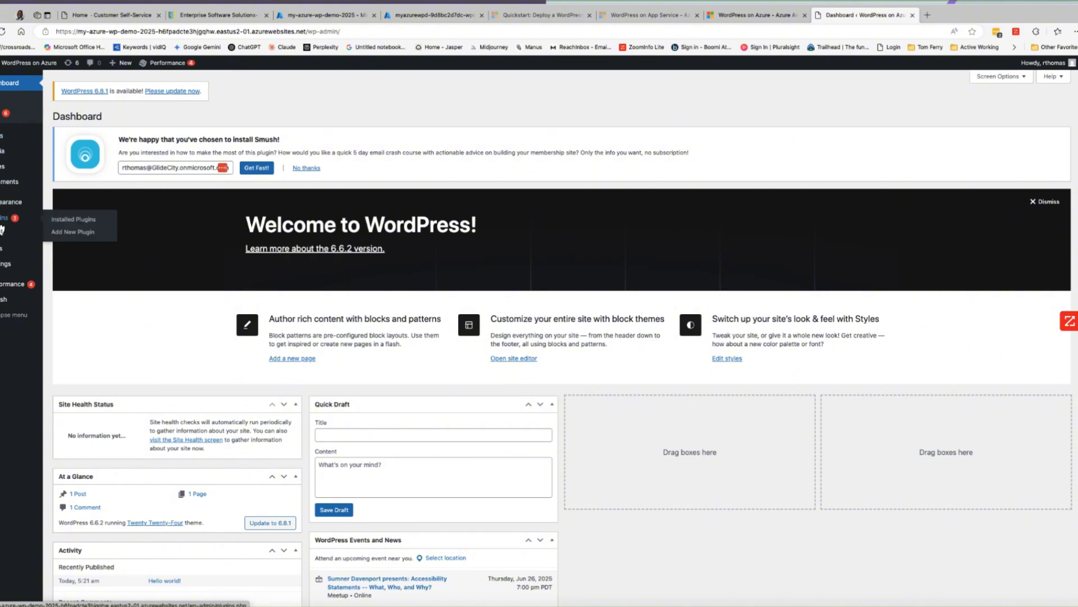
pyautogui.click(73, 219)
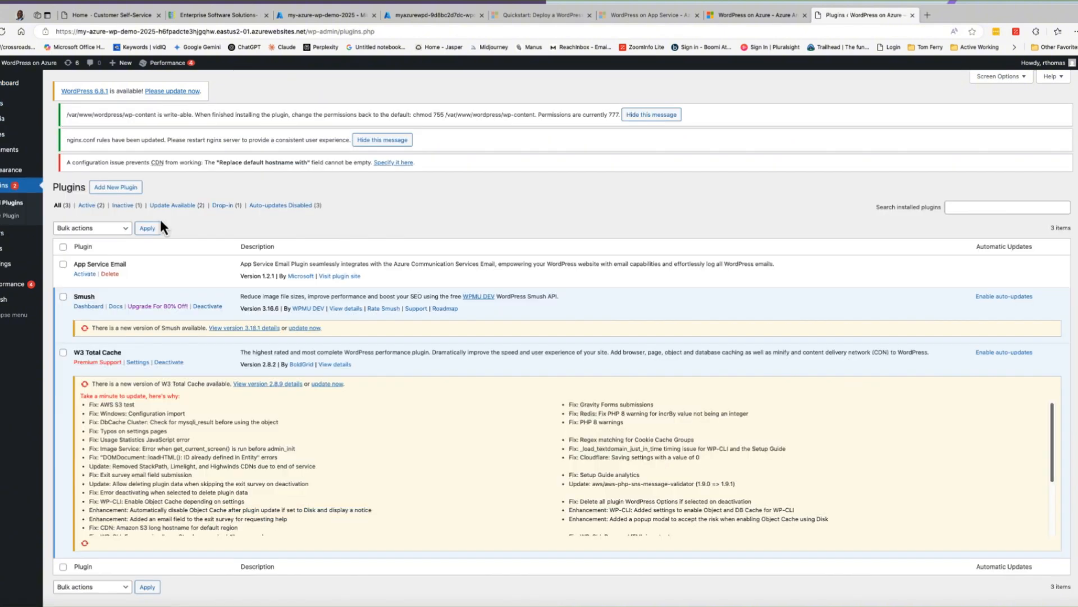
pyautogui.scroll(-1, 96, 335)
pyautogui.click(63, 327)
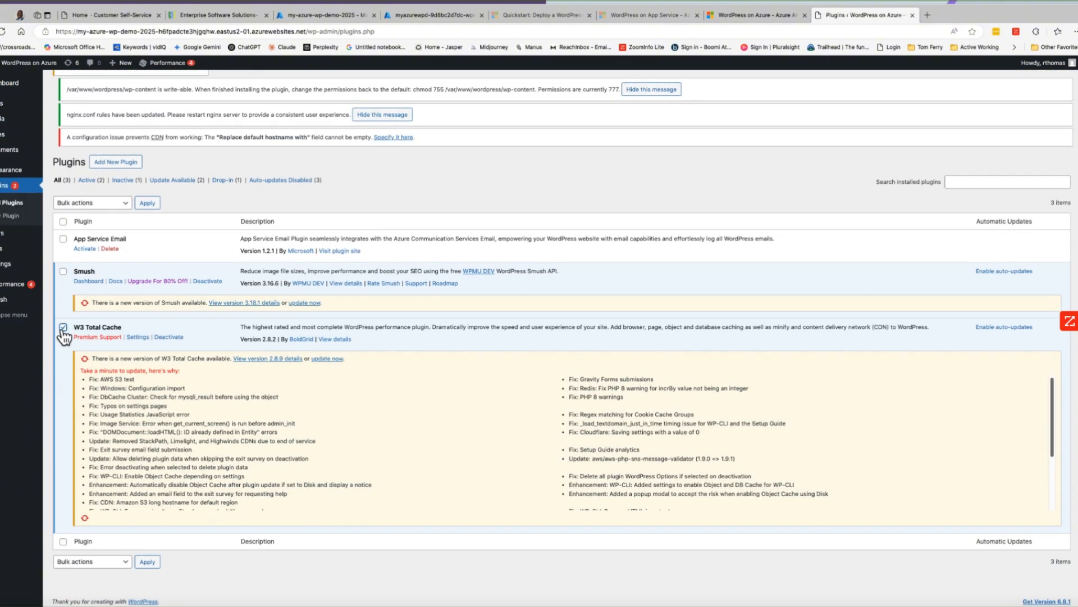
pyautogui.click(63, 271)
pyautogui.click(169, 338)
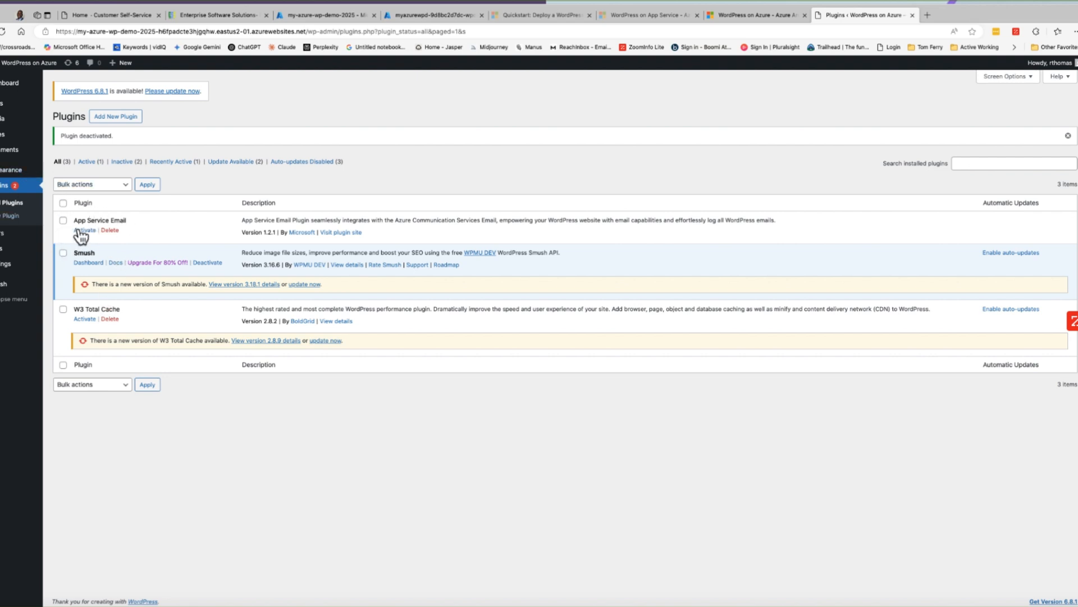
# - Review the available WordPress core, plugin and theme updates, selecting all the listed themes
pyautogui.moveTo(17, 88)
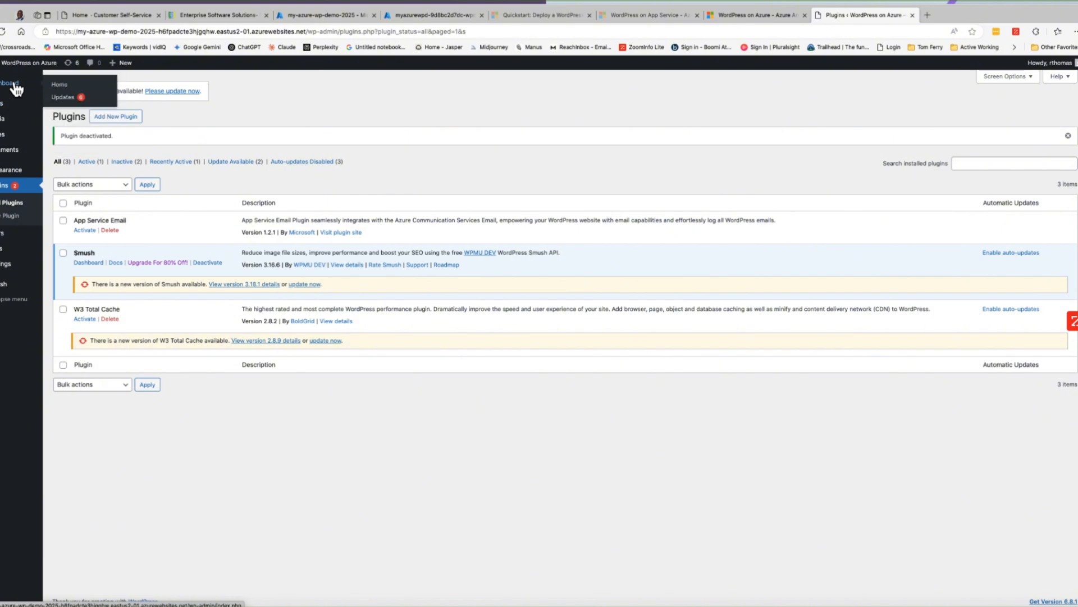
pyautogui.click(63, 97)
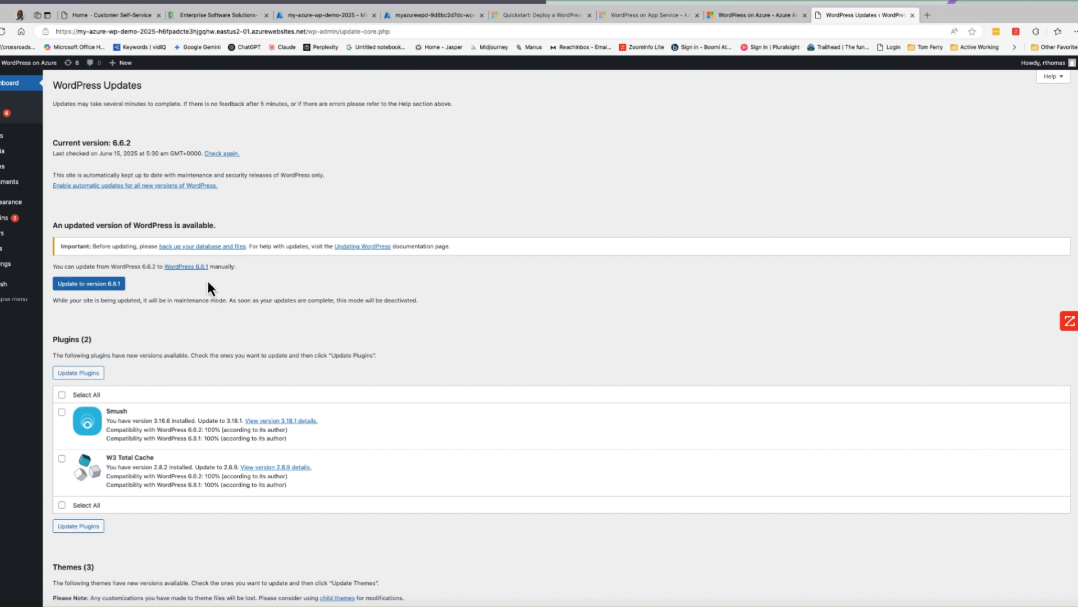
pyautogui.scroll(-4, 143, 314)
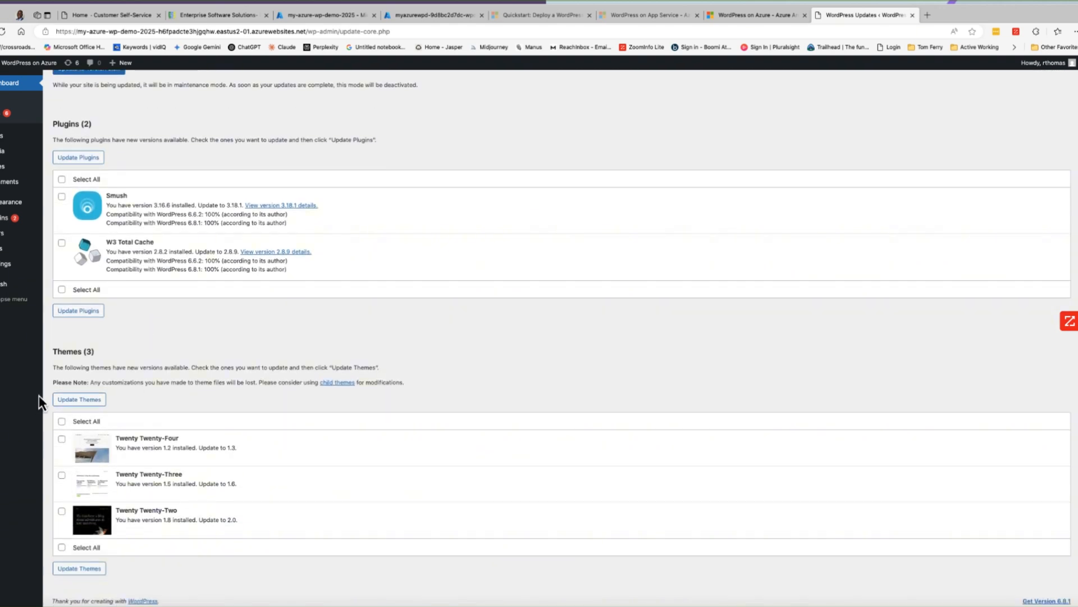
pyautogui.click(61, 421)
# - Delete the Twenty Twenty-Three theme from the installed themes
pyautogui.moveTo(11, 204)
pyautogui.click(66, 203)
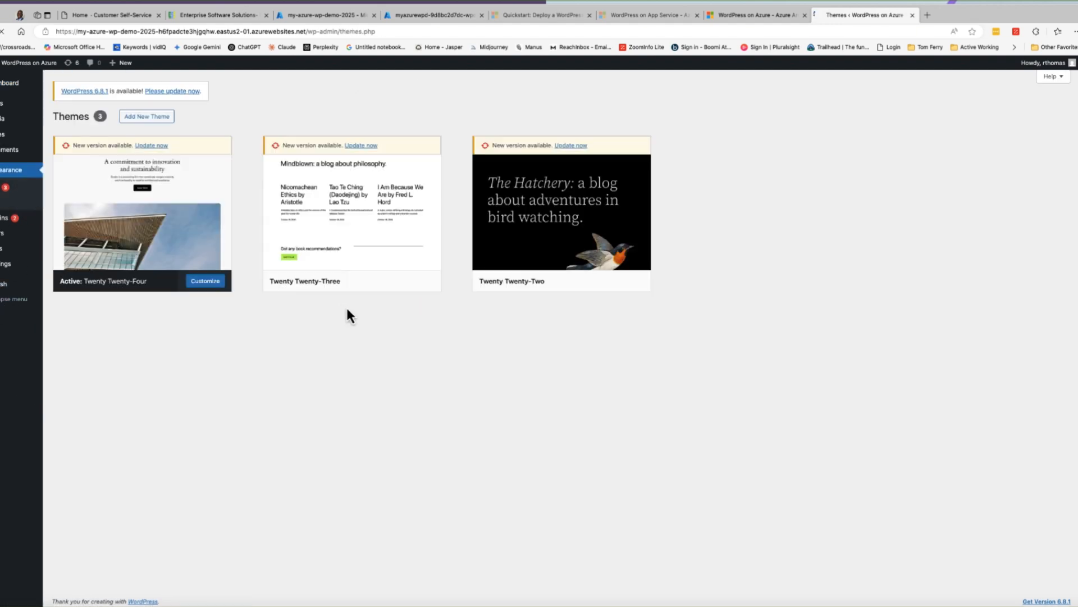
pyautogui.moveTo(424, 306)
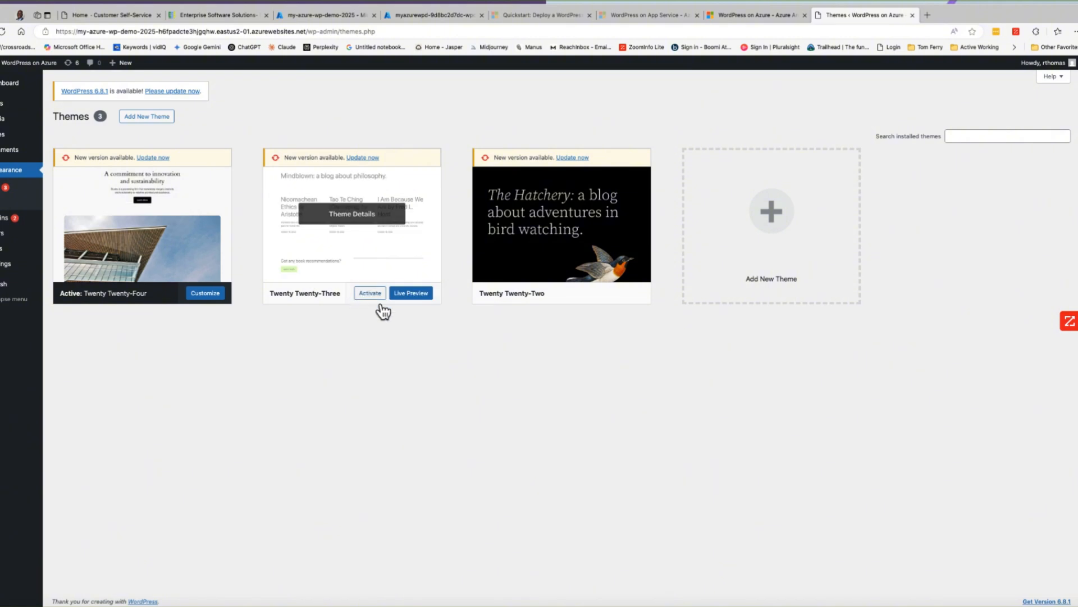
pyautogui.click(380, 225)
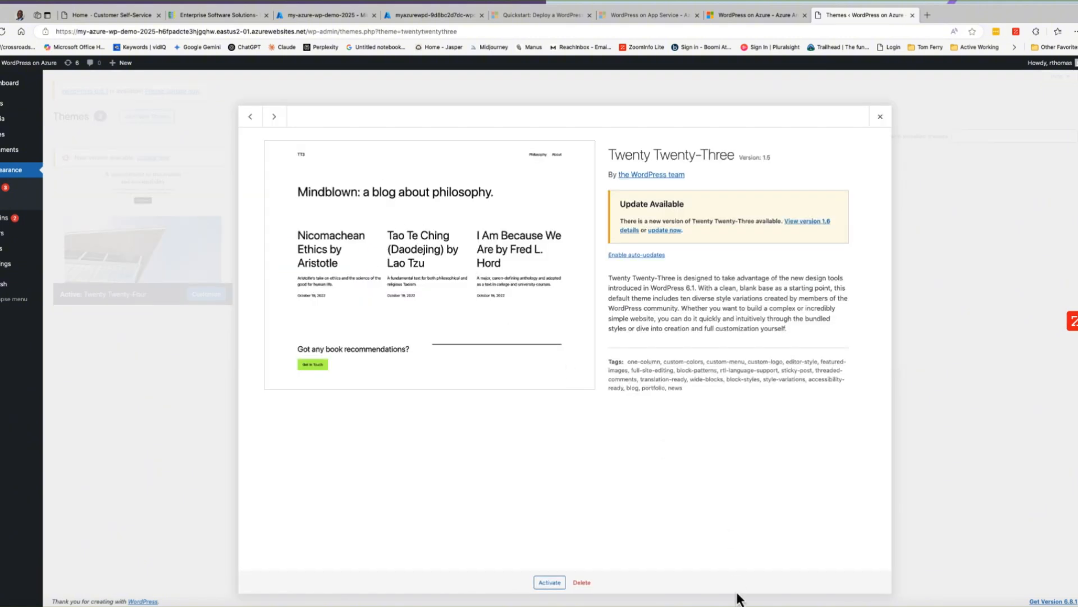
pyautogui.click(582, 583)
pyautogui.click(602, 102)
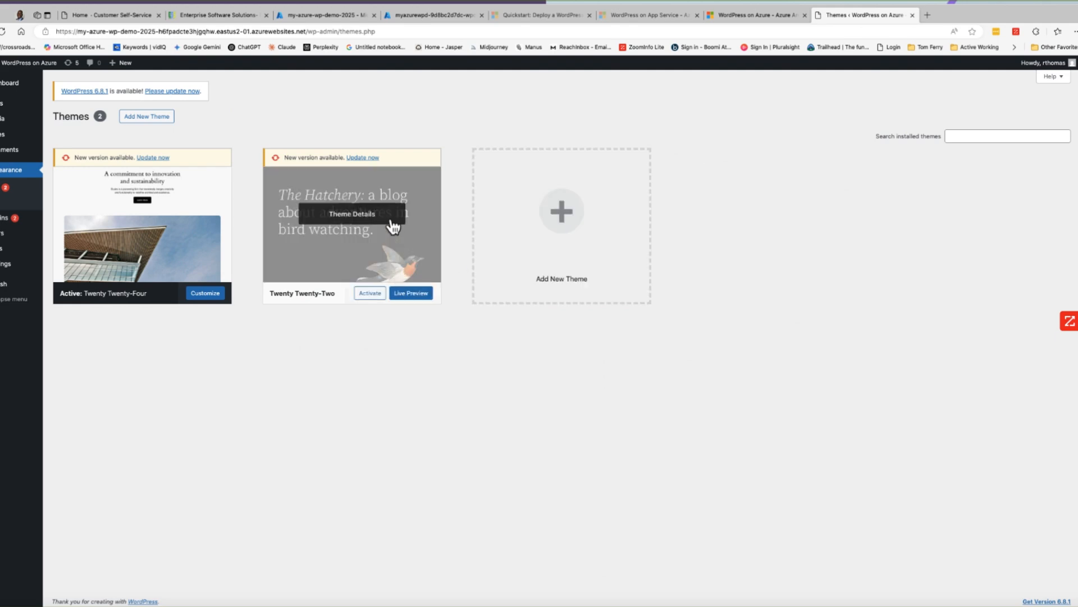
# - Delete the Twenty Twenty-Two theme and return to the installed plugins list
pyautogui.click(393, 226)
pyautogui.click(582, 582)
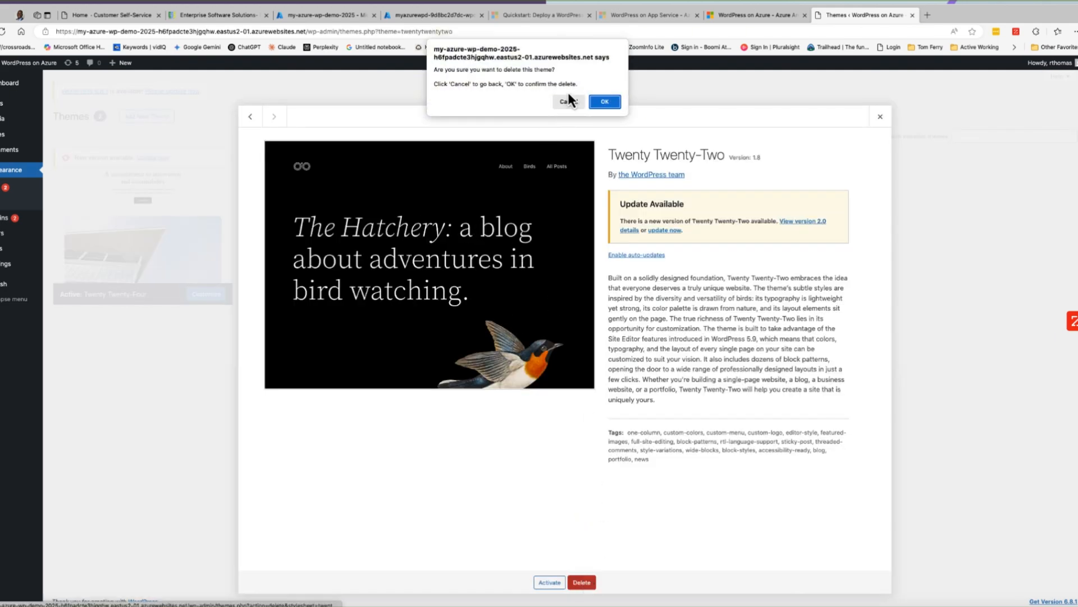
pyautogui.click(602, 100)
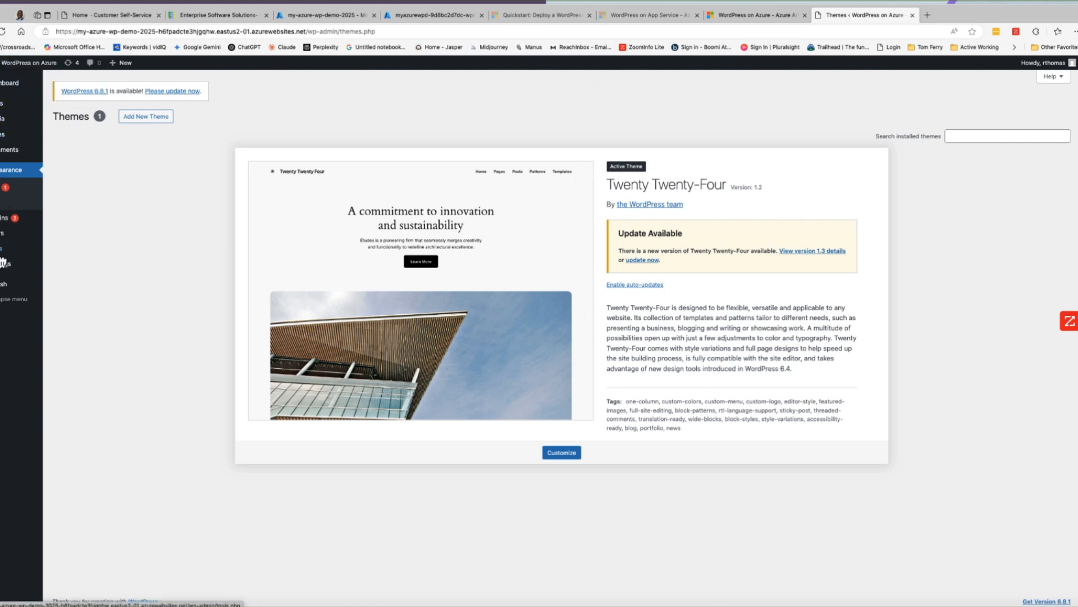
pyautogui.moveTo(40, 229)
pyautogui.click(80, 220)
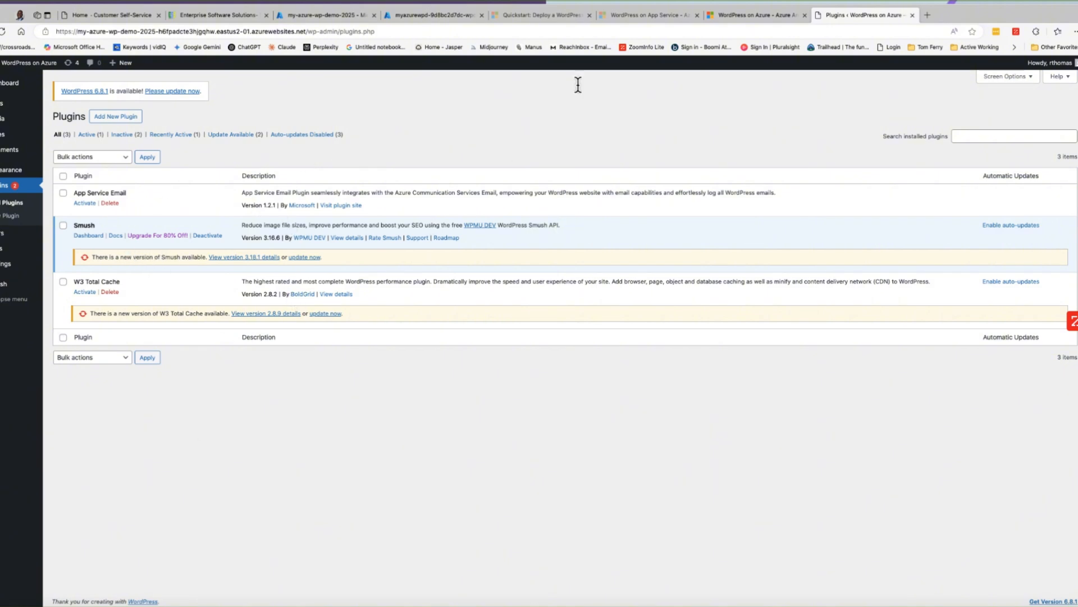
# - Switch to the Azure portal and open the App Service plan details of the my-azure-wp-demo-2025 web app
pyautogui.click(424, 18)
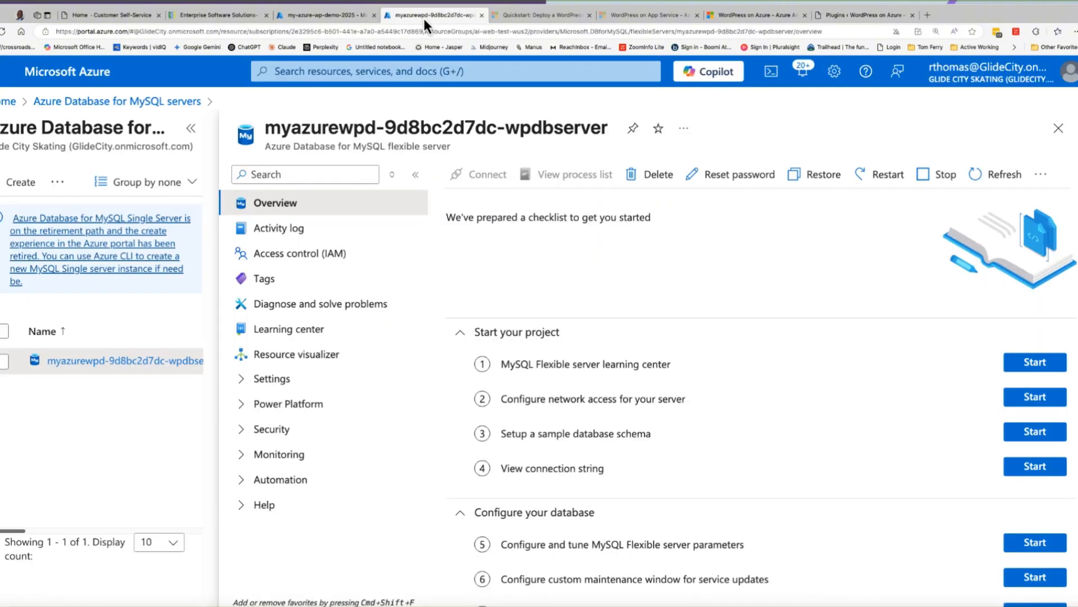
pyautogui.click(324, 15)
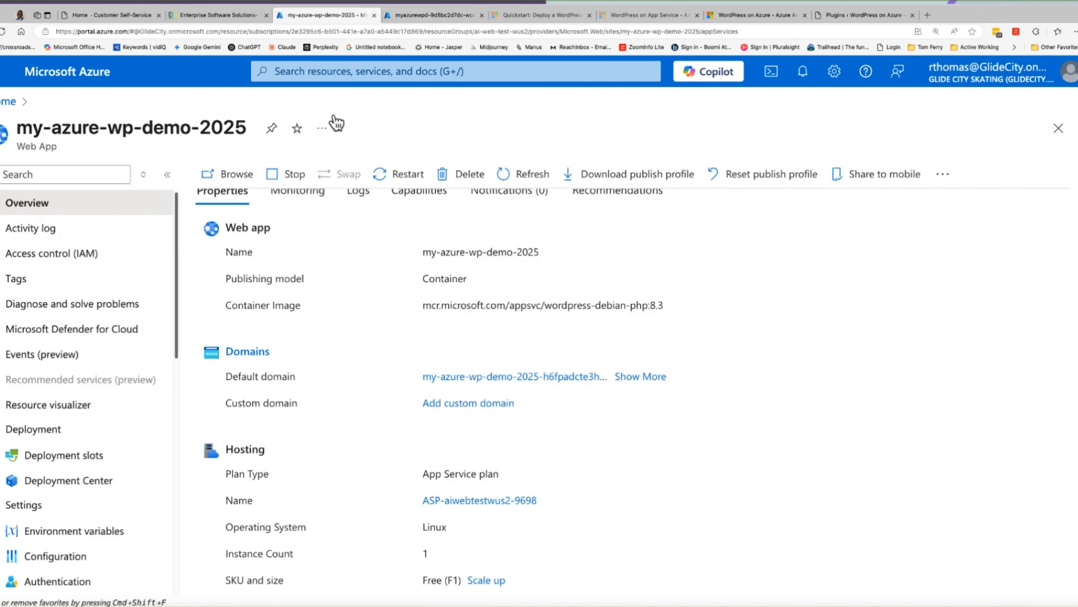
pyautogui.scroll(-1, 140, 335)
pyautogui.scroll(1, 144, 331)
pyautogui.scroll(-5, 308, 328)
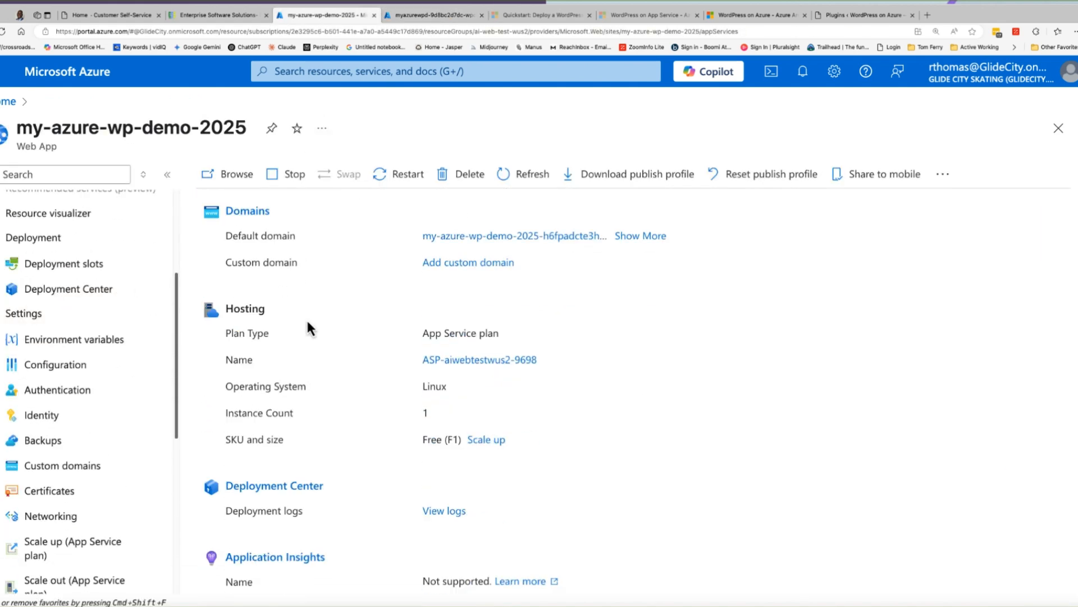
pyautogui.scroll(-7, 125, 313)
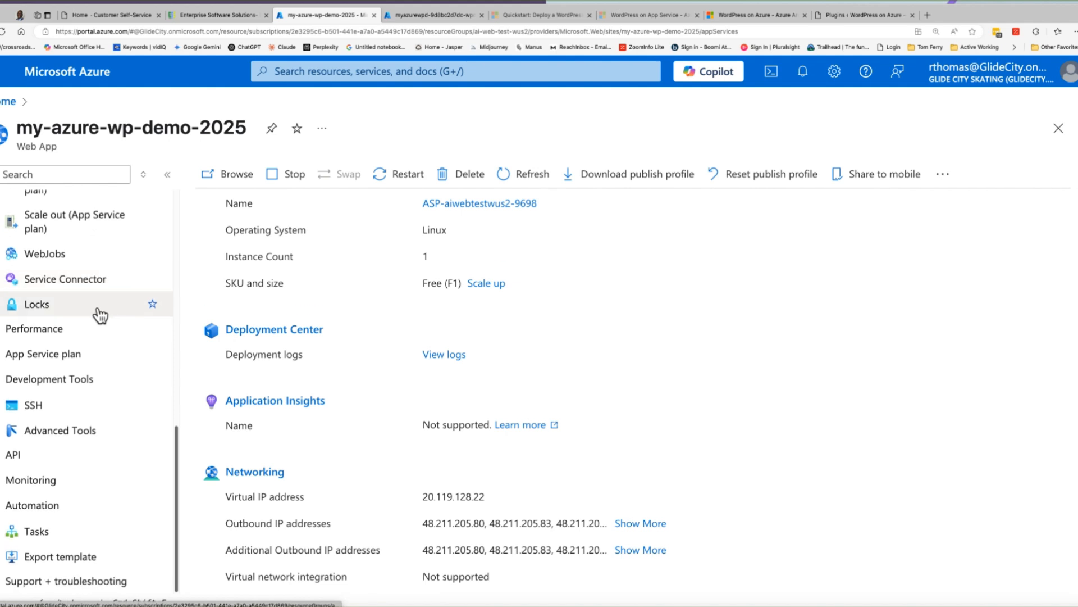
pyautogui.scroll(2, 72, 337)
pyautogui.scroll(-2, 68, 423)
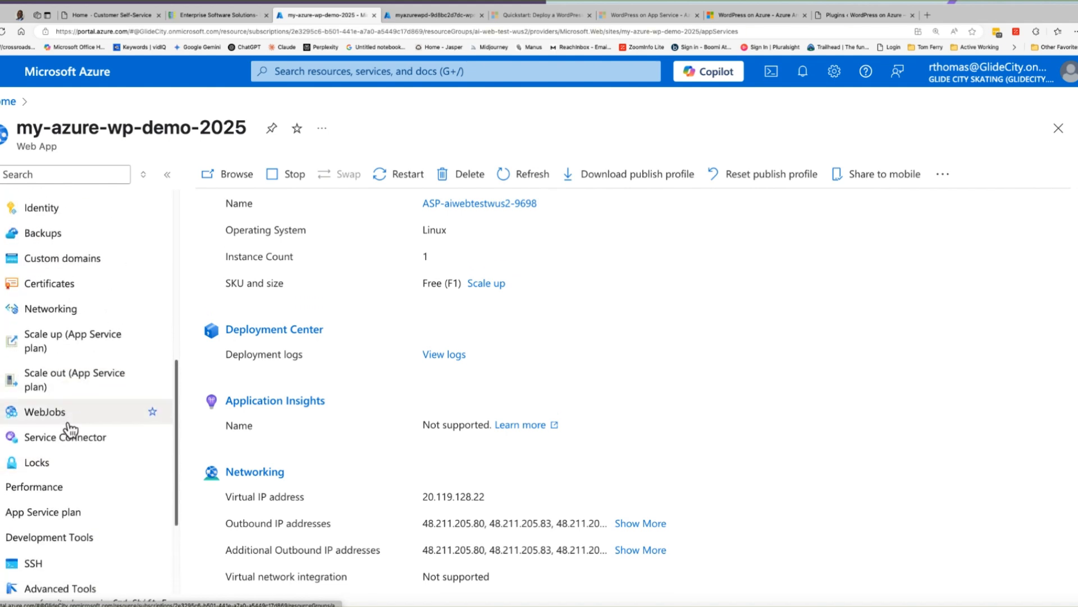
pyautogui.click(8, 353)
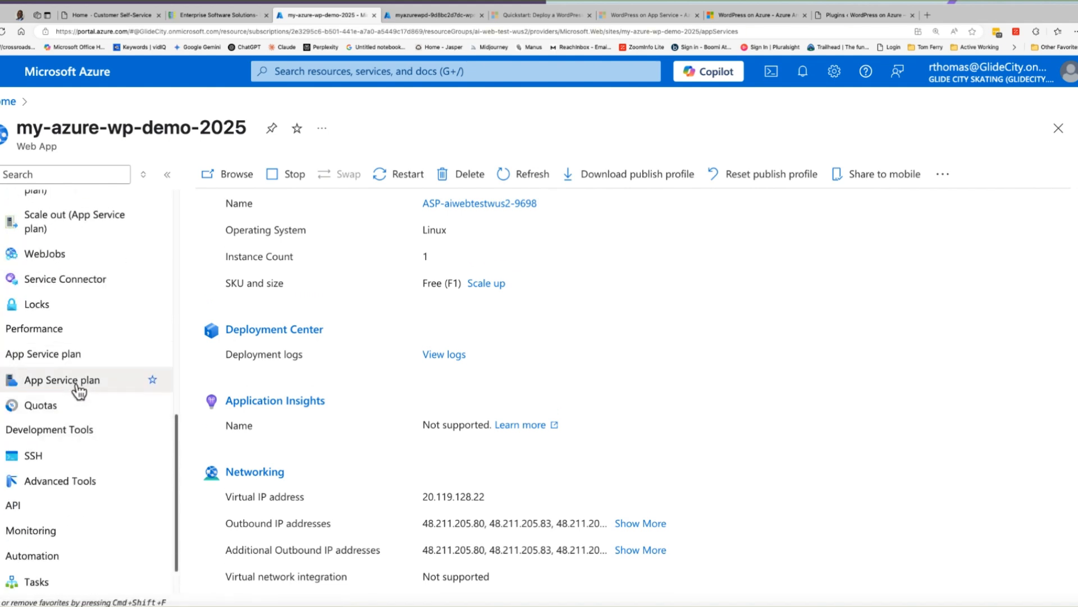
pyautogui.click(79, 382)
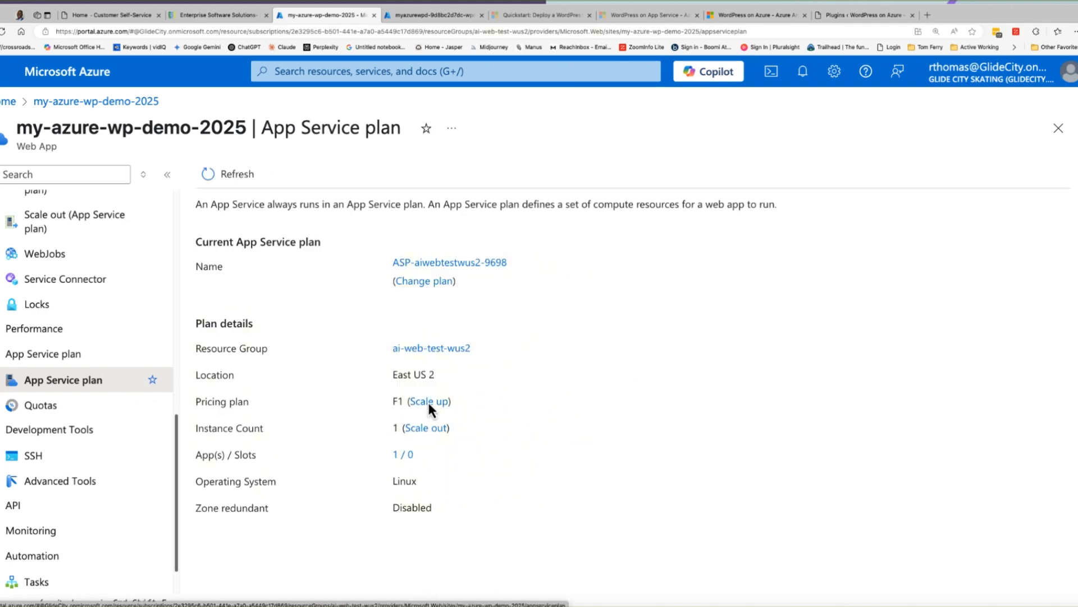
# - Highlight the plan's location and review the pricing tiers offered for scaling up the App Service plan
pyautogui.moveTo(393, 375); pyautogui.dragTo(448, 385)
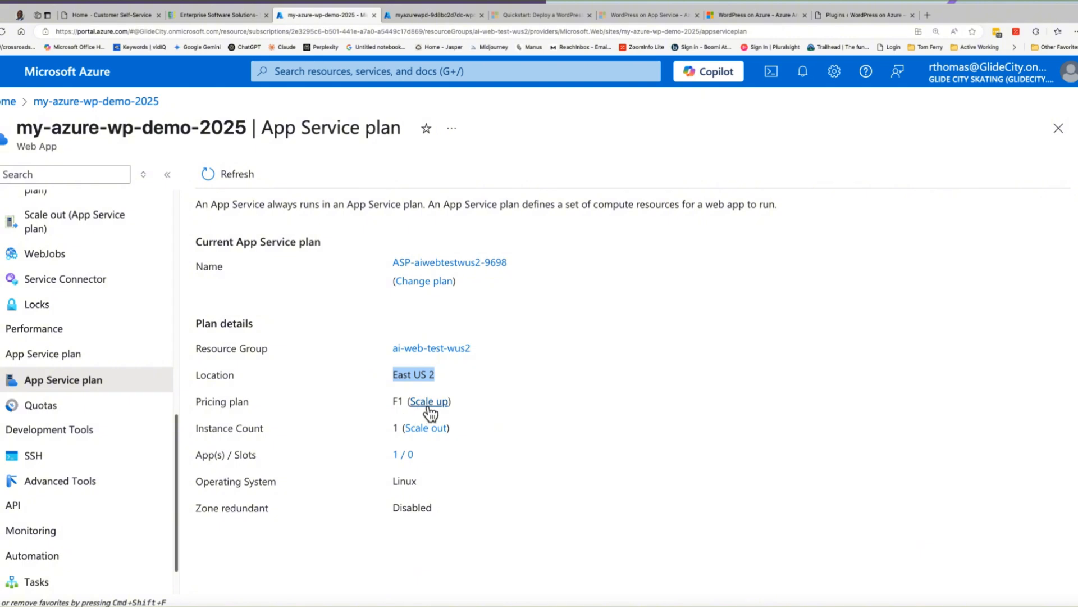
pyautogui.click(432, 401)
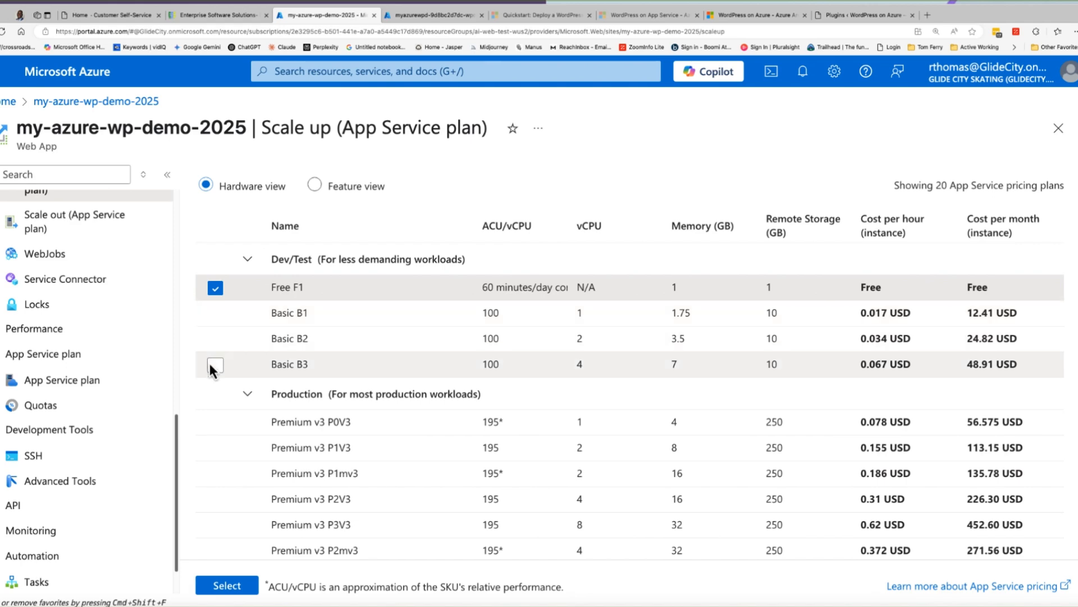
pyautogui.scroll(-3, 747, 359)
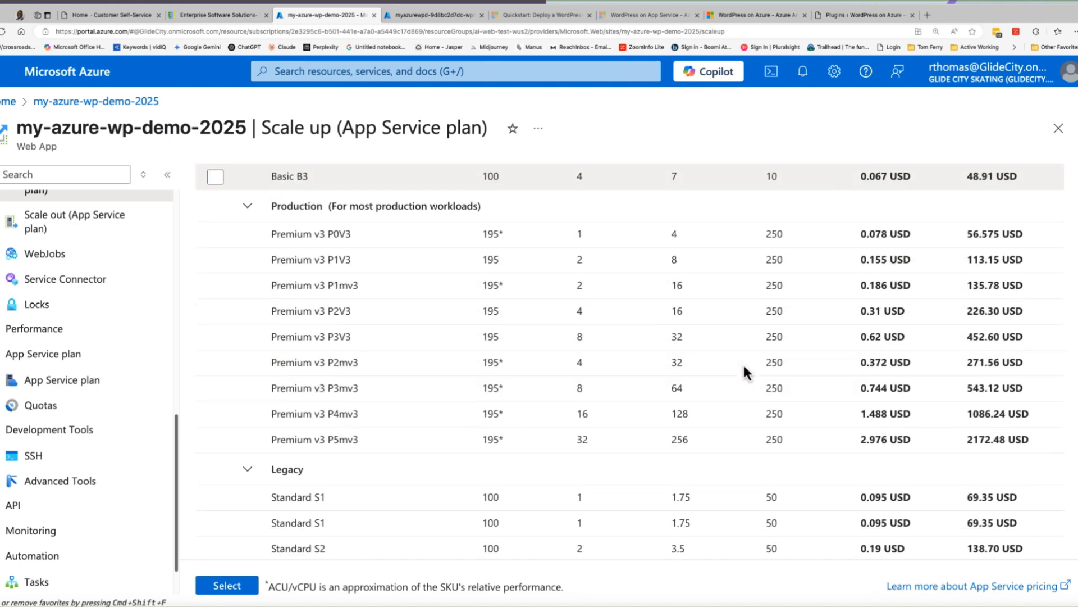
# - Compare the Production and Legacy pricing tiers with the Dev/Test tiers for scaling up the App Service plan
pyautogui.scroll(-2, 916, 396)
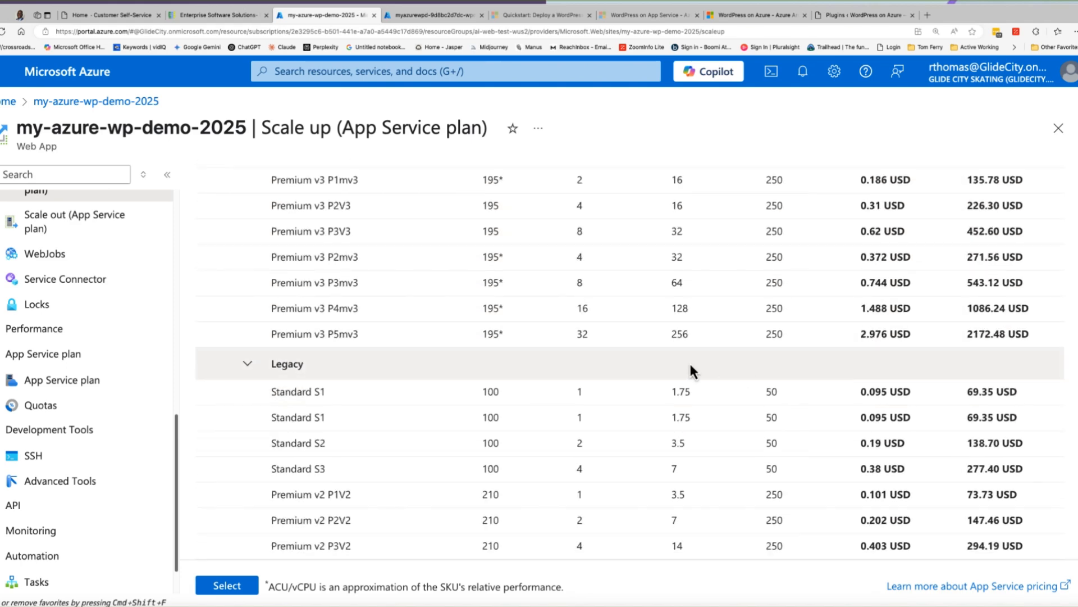
pyautogui.scroll(5, 683, 365)
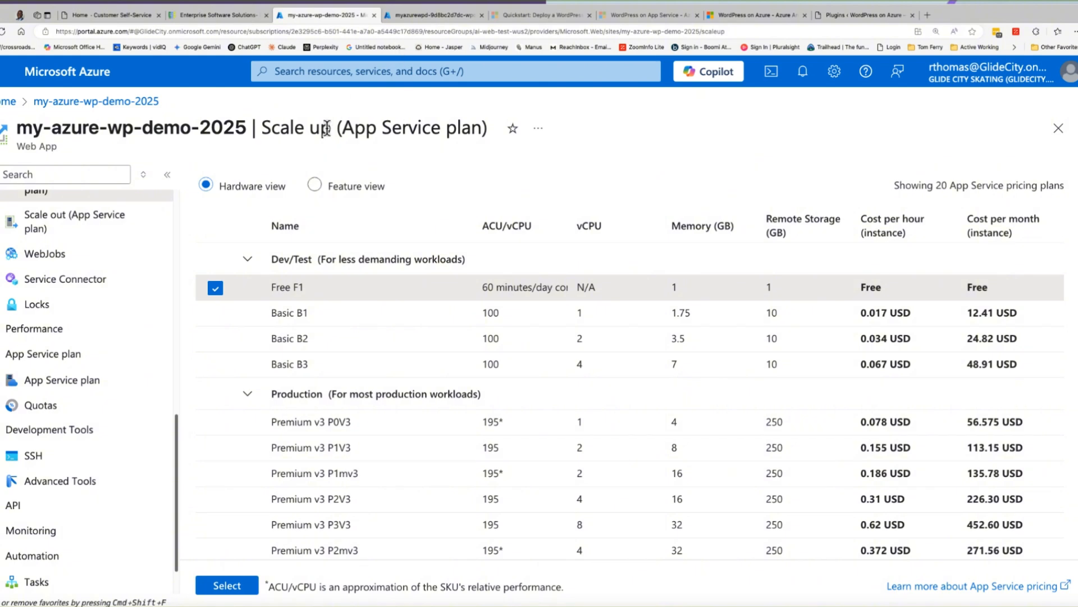
pyautogui.scroll(-1, 76, 264)
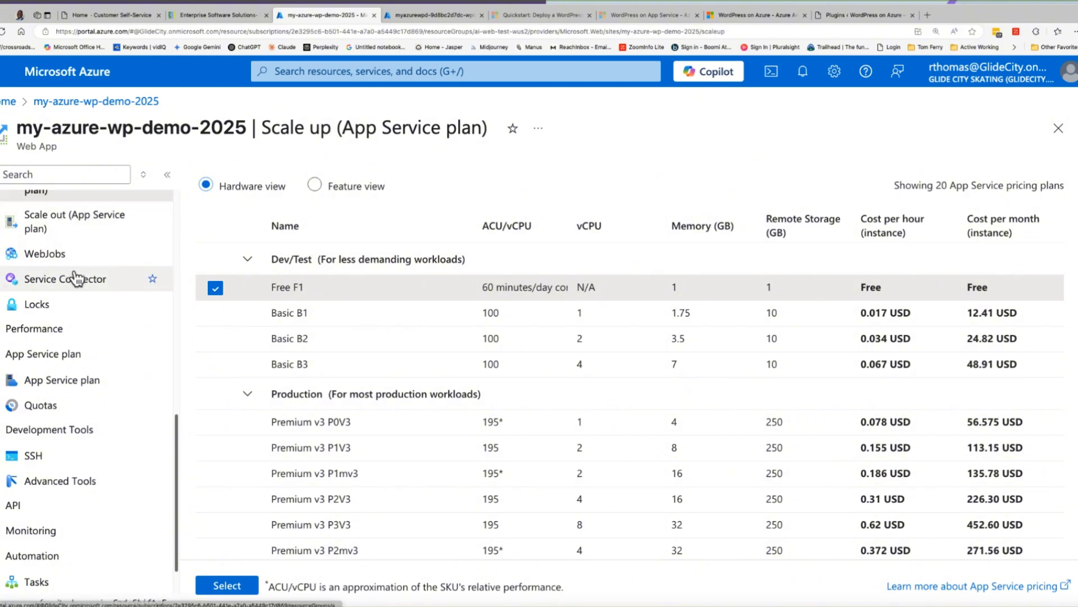
# - Return to the my-azure-wp-demo-2025 web app's overview and review its hosting, deployment and networking properties
pyautogui.scroll(4, 67, 279)
pyautogui.scroll(8, 67, 279)
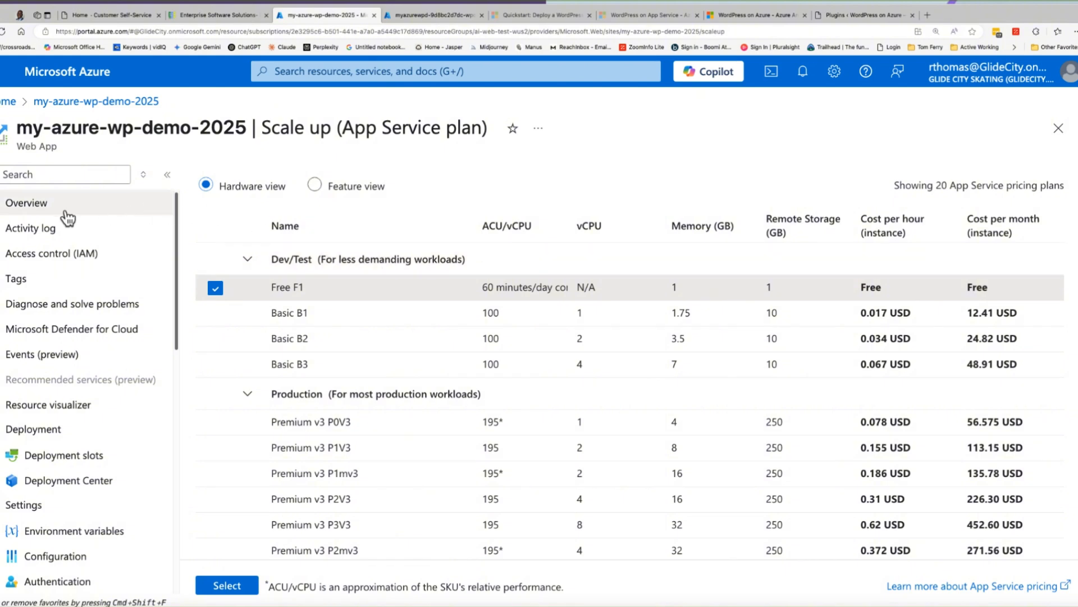
pyautogui.click(126, 218)
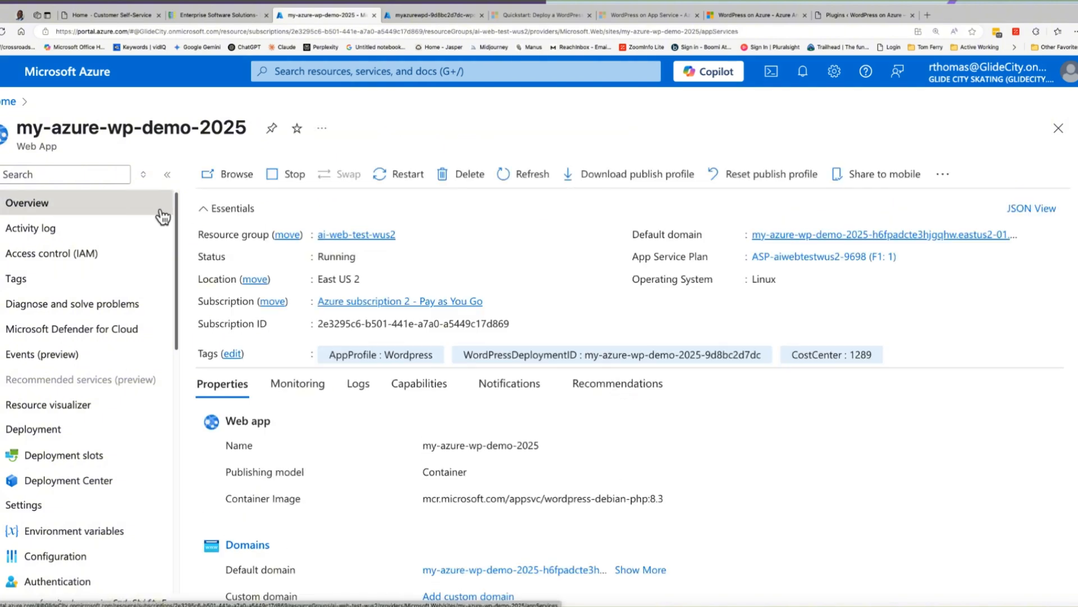
pyautogui.scroll(-10, 500, 280)
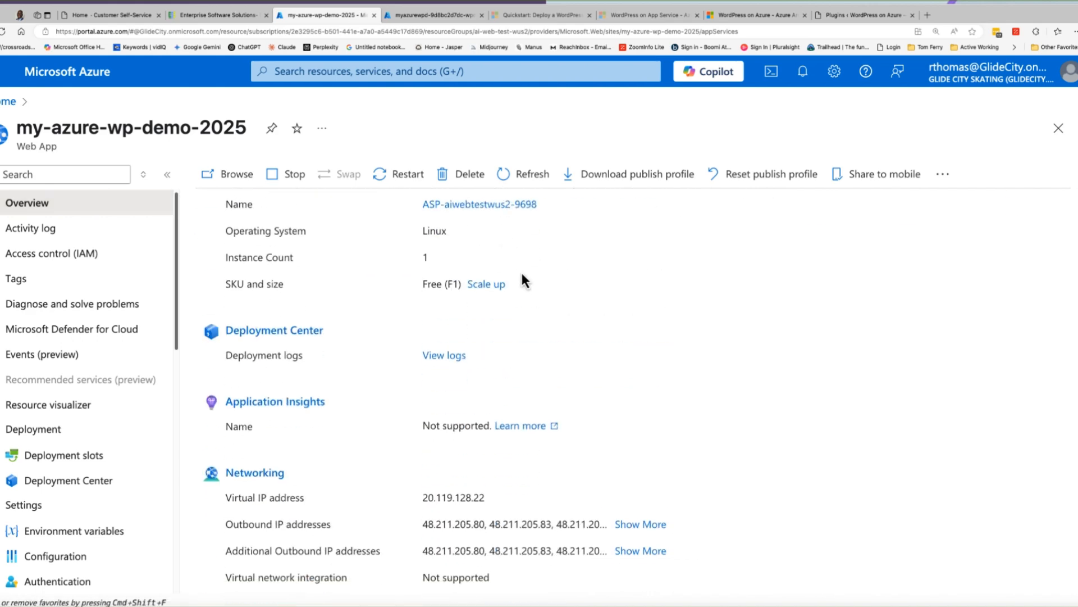
pyautogui.scroll(10, 608, 305)
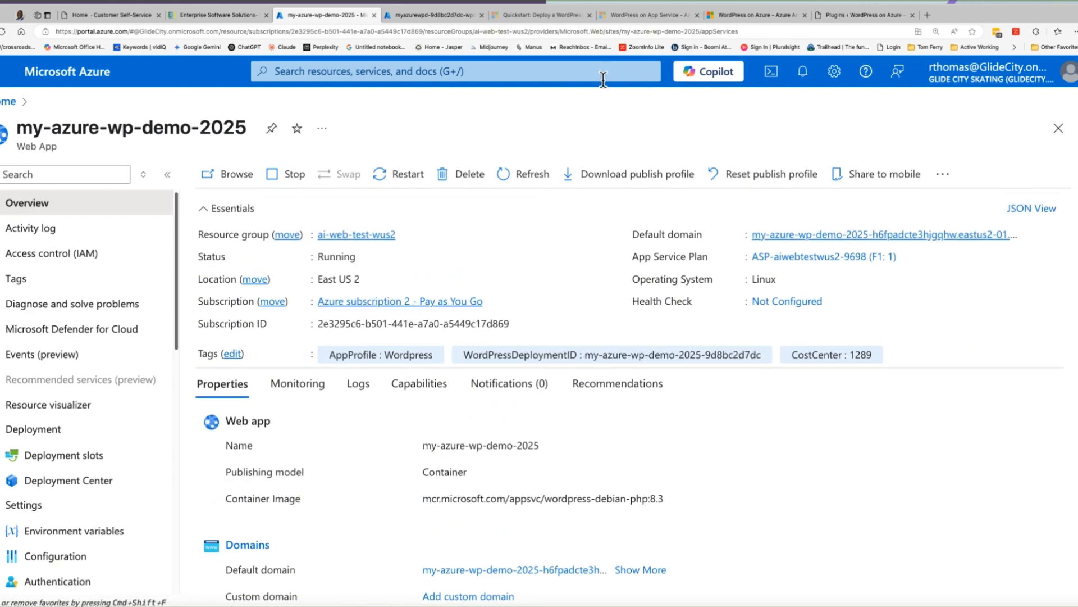
# - Switch to the myazurewpd-9d8bc2d7dc-wpdbserver MySQL server page, collapse the server list, and examine its setup checklist, Power Platform and Security options
pyautogui.click(441, 15)
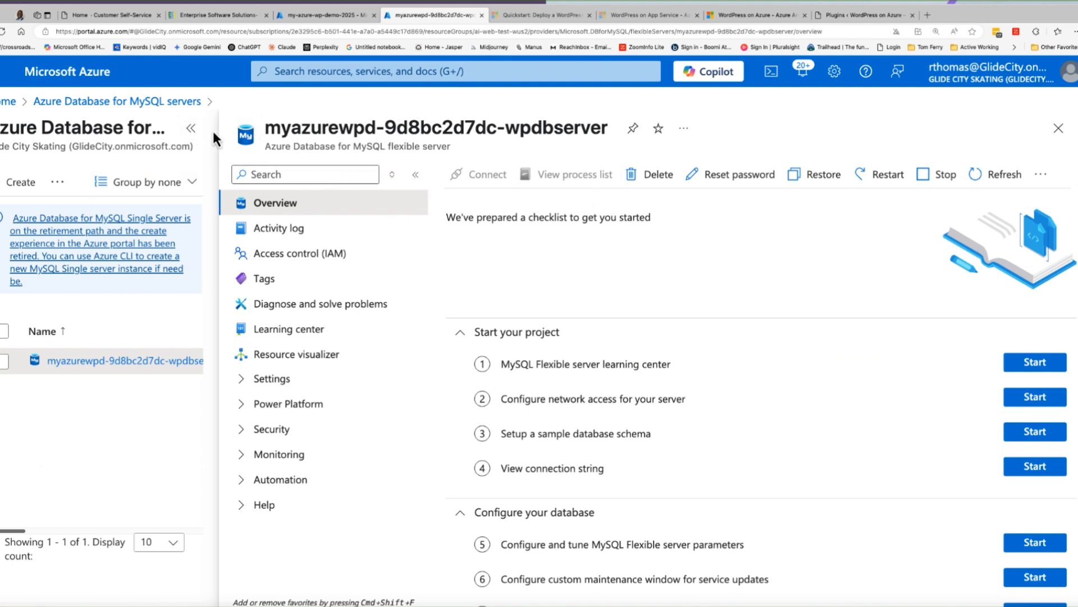
pyautogui.click(190, 130)
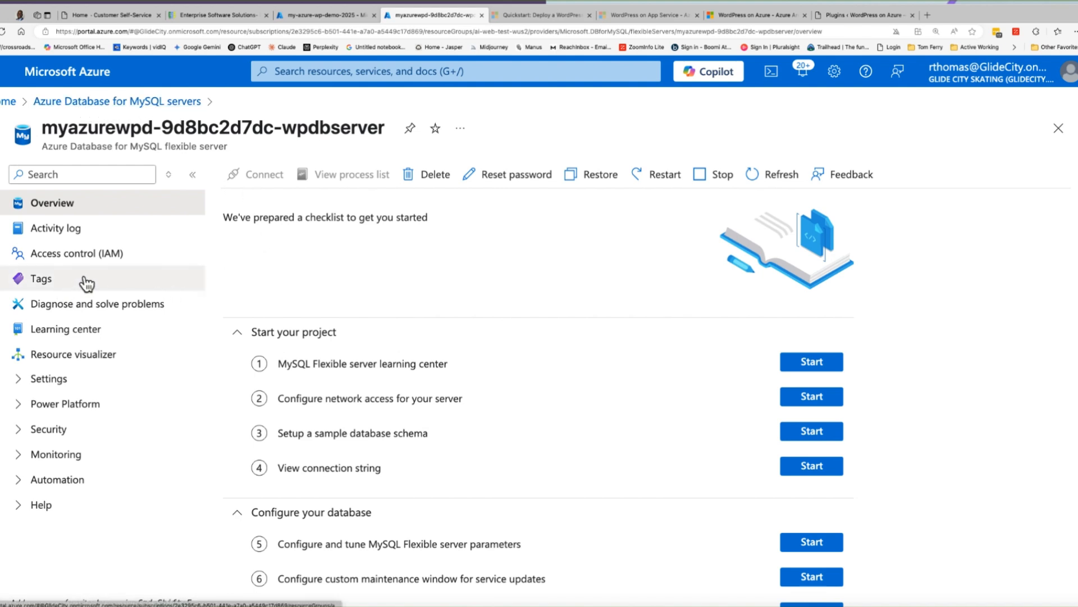
pyautogui.scroll(-2, 219, 269)
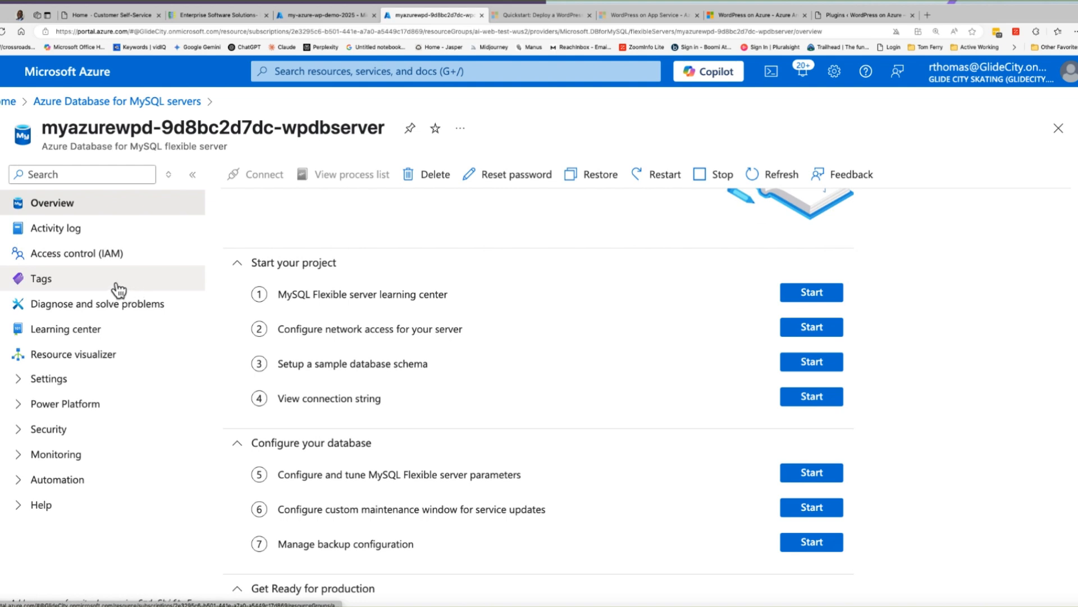
pyautogui.click(19, 405)
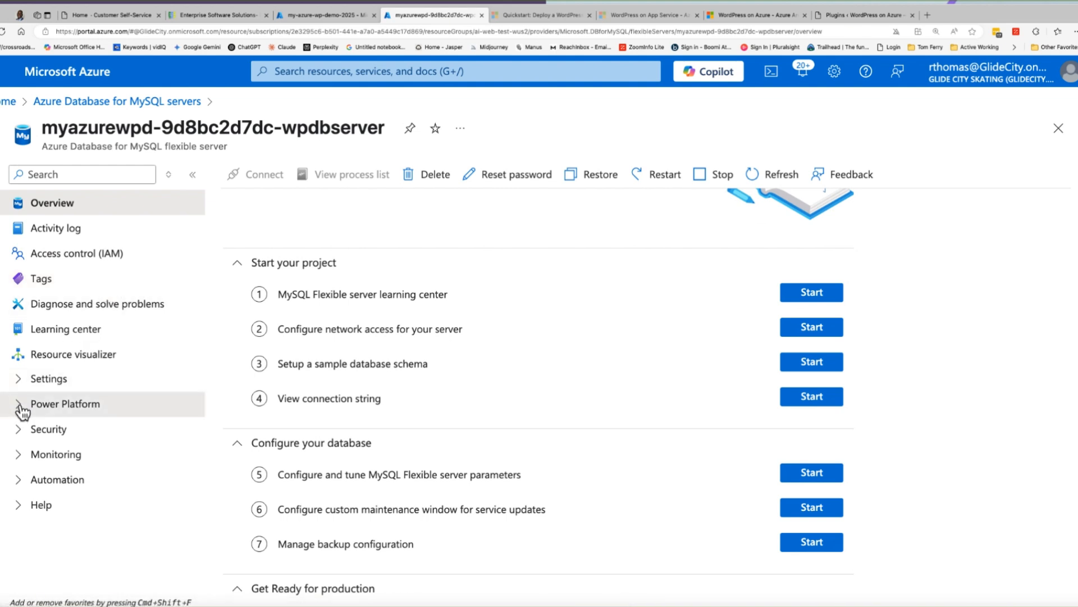
pyautogui.click(17, 455)
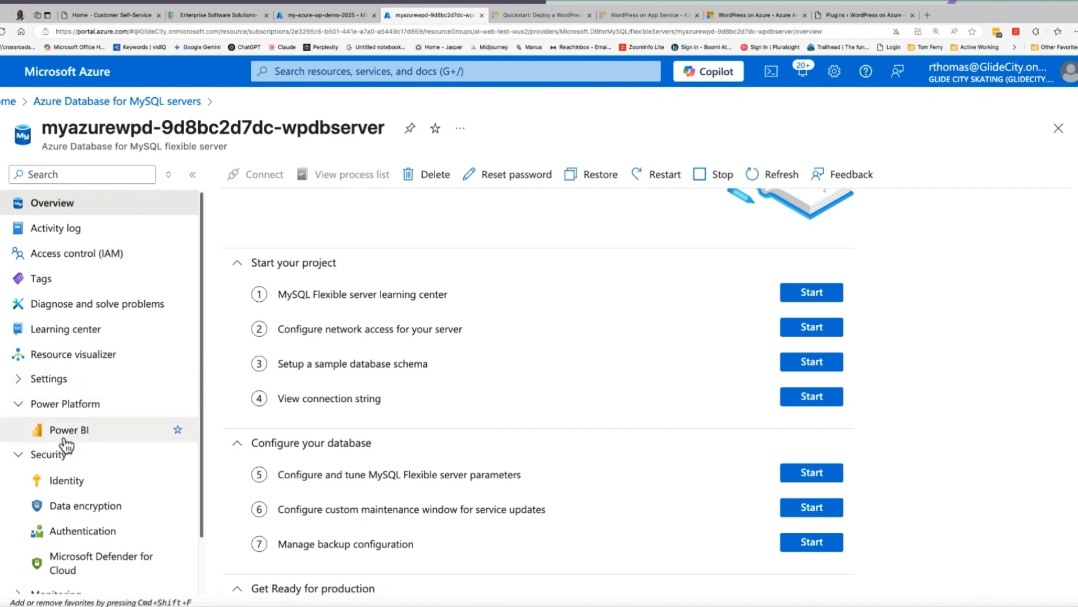
pyautogui.scroll(-2, 135, 432)
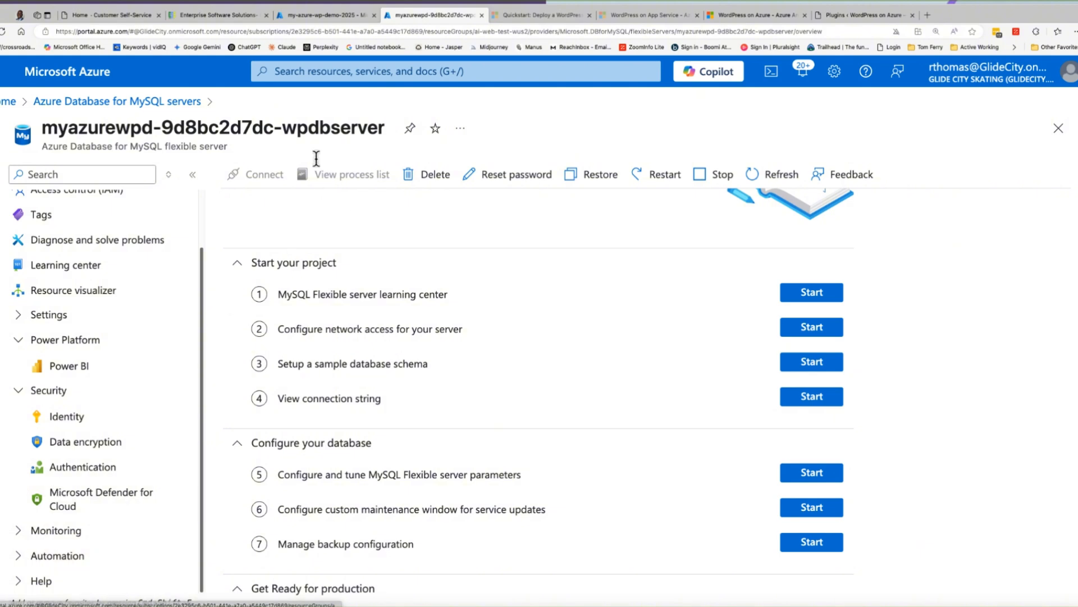
# - Switch back to the WordPress admin, view the site dashboard and reopen the installed plugins list
pyautogui.click(336, 15)
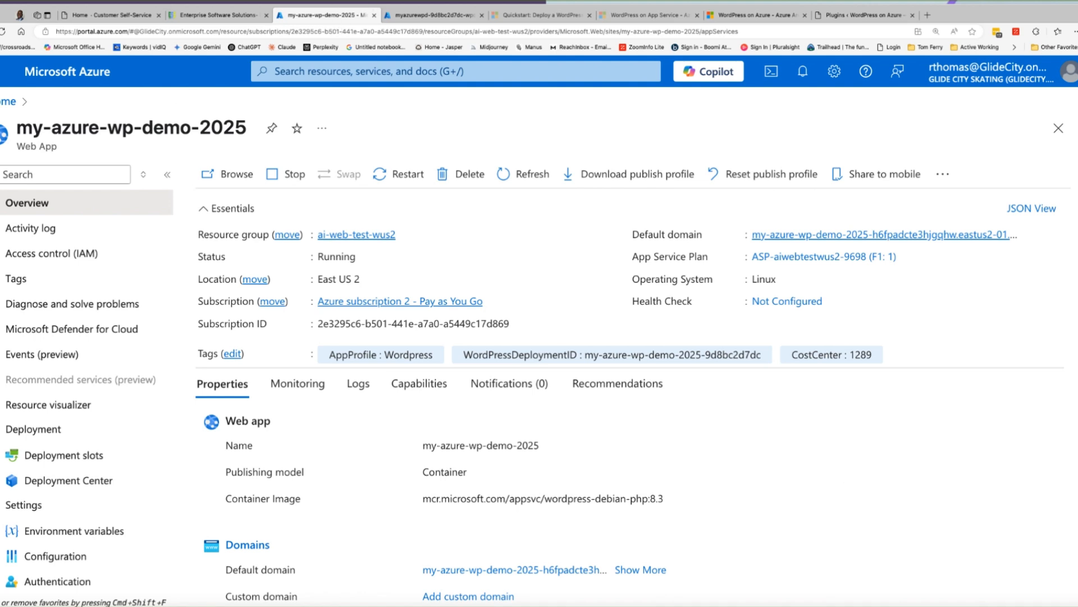
pyautogui.click(880, 14)
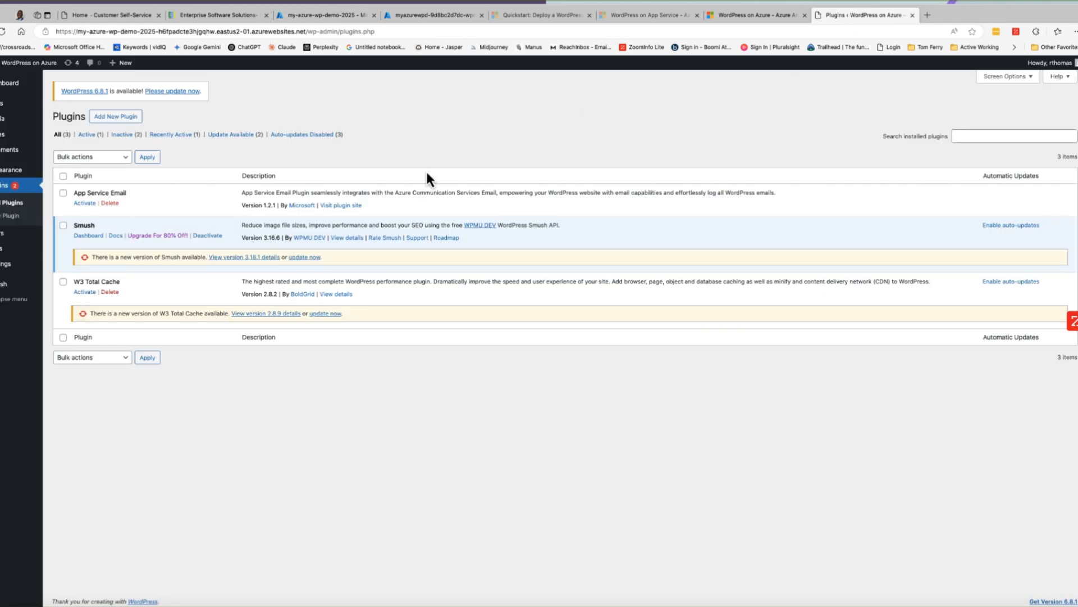
pyautogui.click(8, 82)
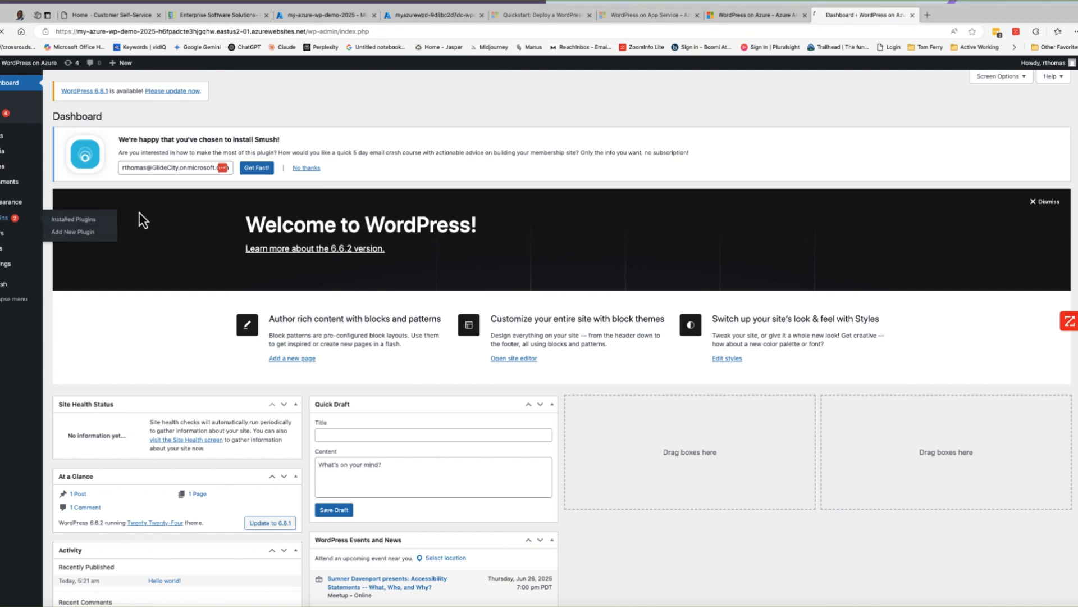
pyautogui.click(79, 218)
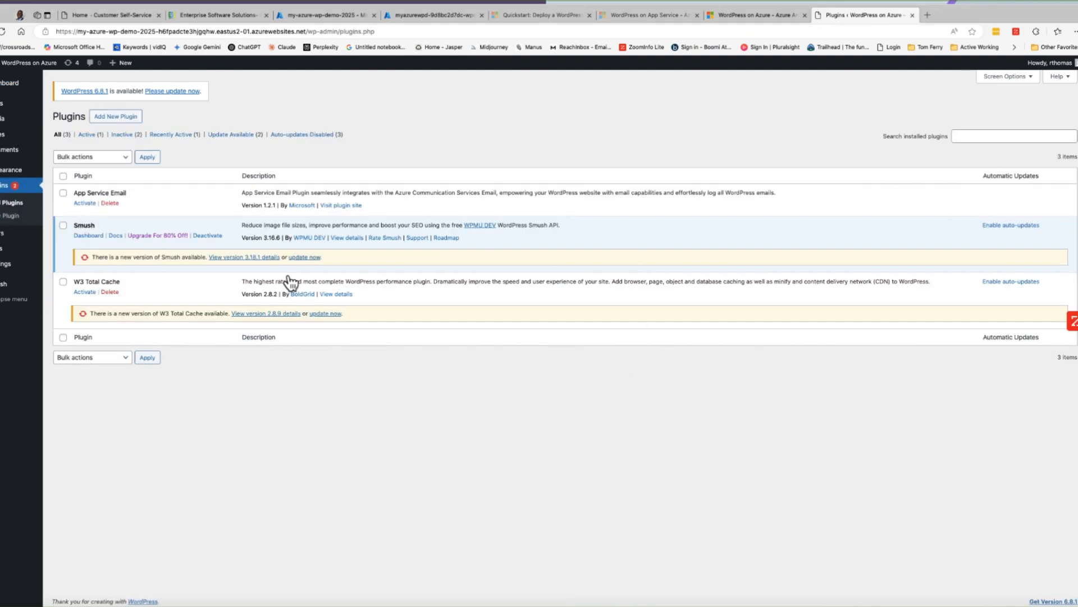